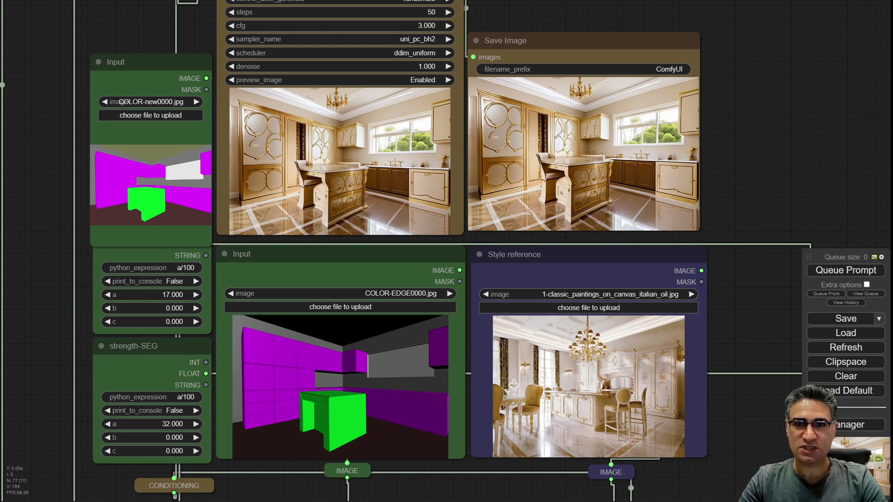
Survey the workflow graph: edge Input, sampler and saved image nodes
scroll(796, 80, "down", 10)
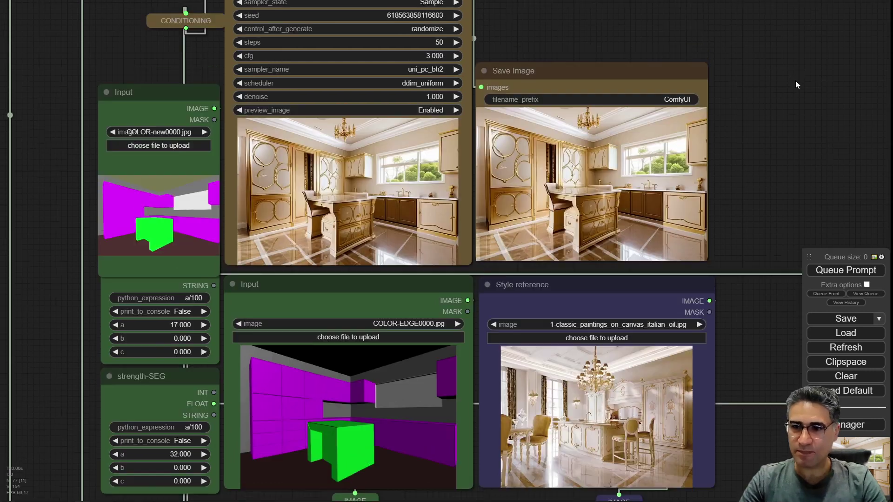
scroll(165, 171, "up", 11)
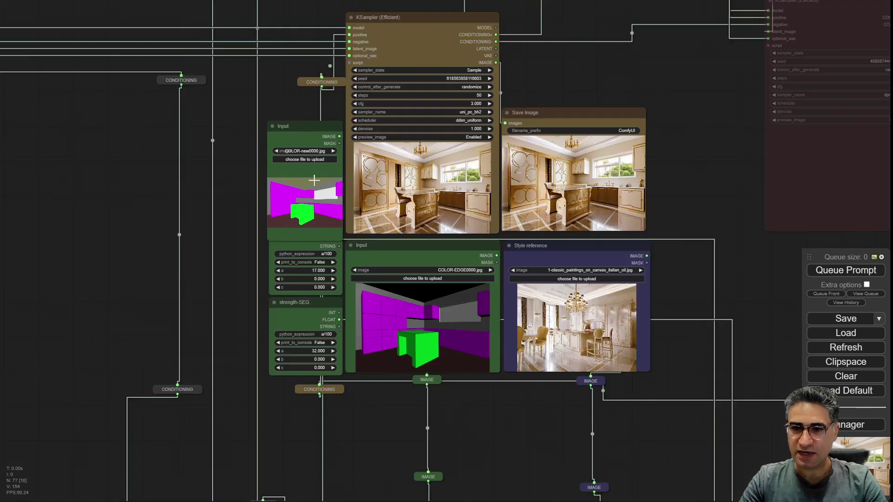
scroll(65, 169, "down", 2)
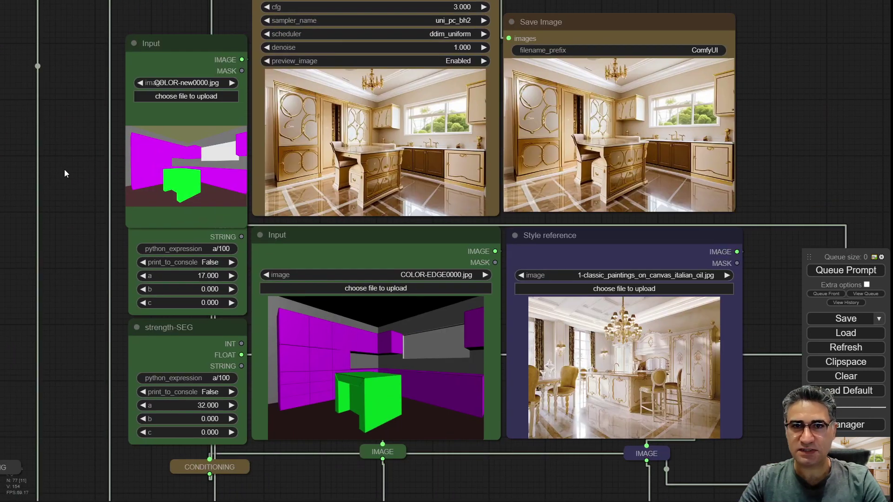
scroll(174, 146, "up", 6)
scroll(170, 160, "up", 4)
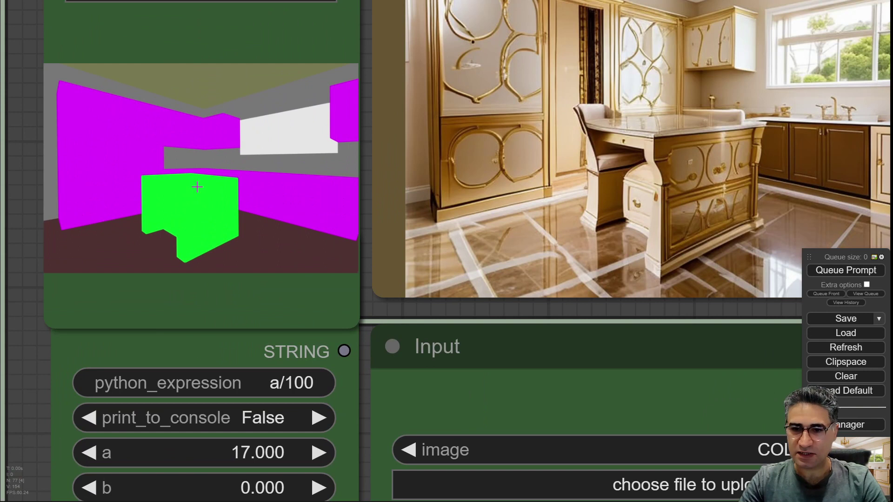
scroll(197, 186, "down", 7)
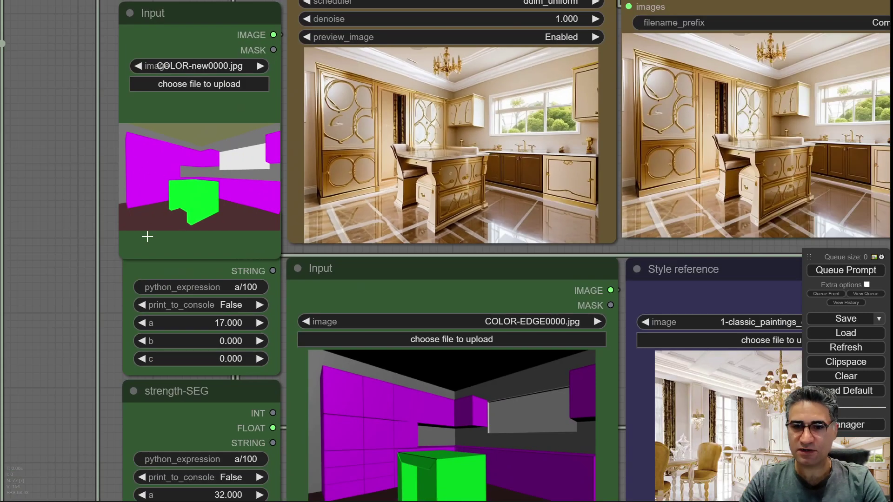
left_click_drag(66, 267, 54, 1)
scroll(482, 170, "up", 6)
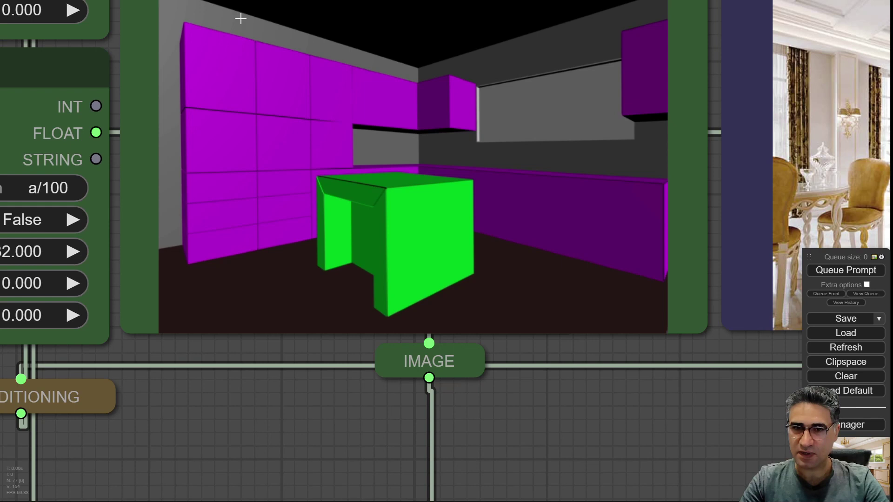
scroll(346, 218, "down", 12)
left_click_drag(268, 403, 247, 493)
scroll(530, 295, "up", 10)
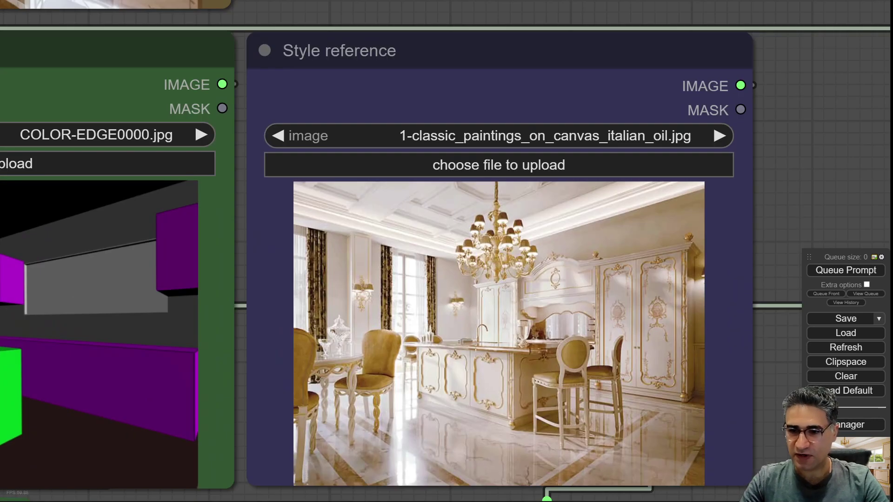
scroll(478, 291, "down", 4)
left_click_drag(288, 460, 417, 488)
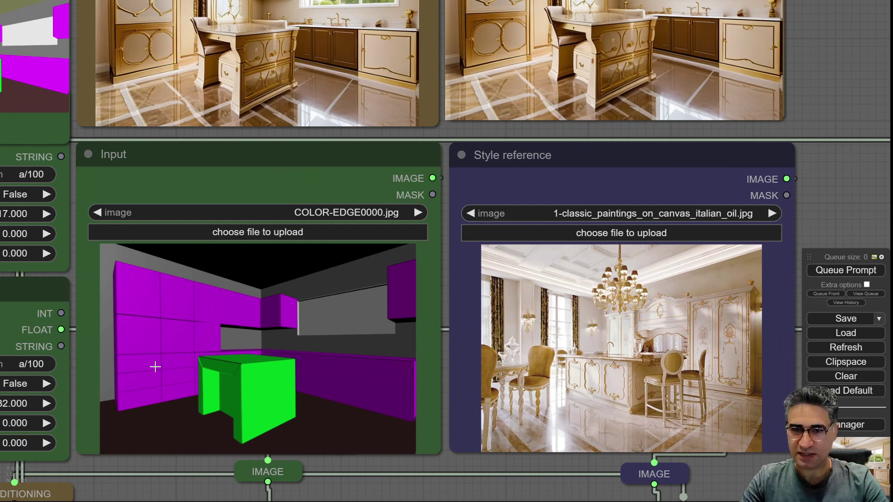
left_click_drag(828, 62, 734, 279)
scroll(598, 253, "up", 7)
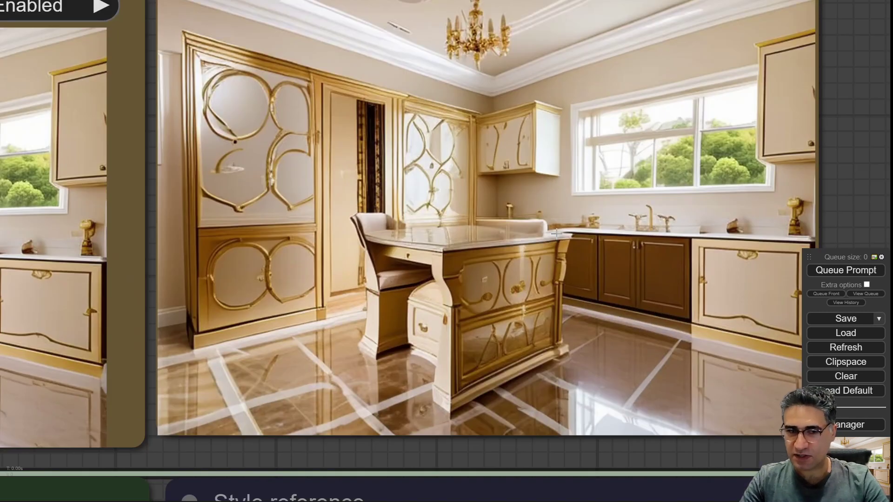
scroll(557, 234, "down", 6)
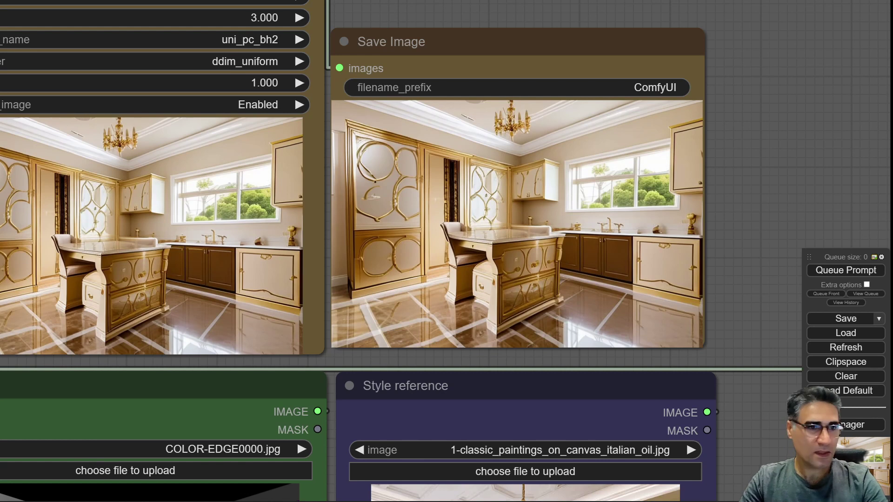
Load the sage-green kitchen photo as style reference and generate the green-cabinet kitchen
left_click_drag(363, 414, 497, 498)
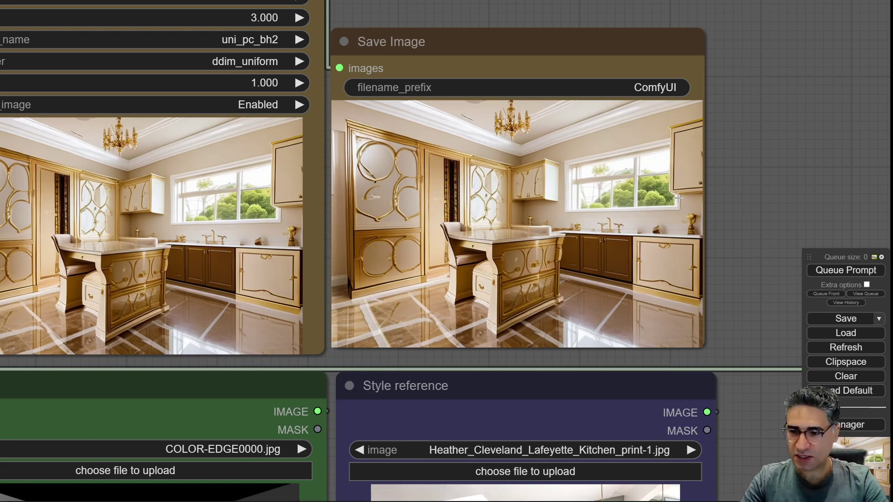
left_click_drag(785, 118, 766, 7)
scroll(484, 369, "up", 6)
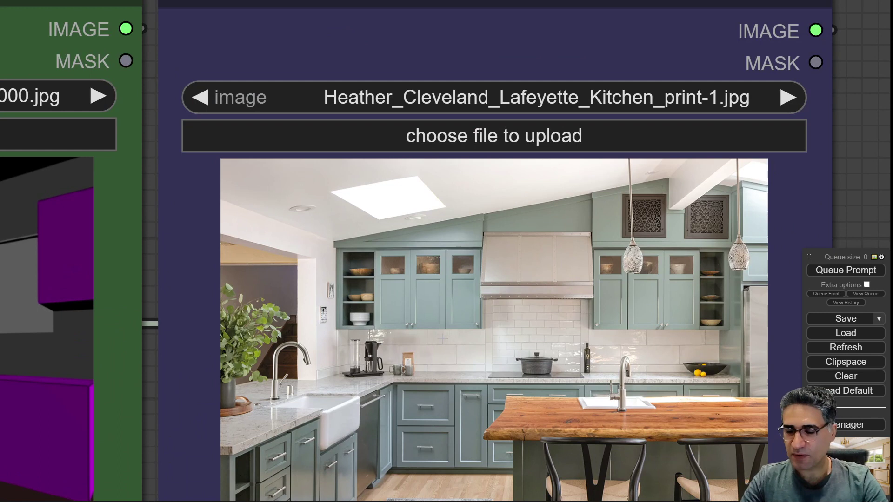
left_click(850, 271)
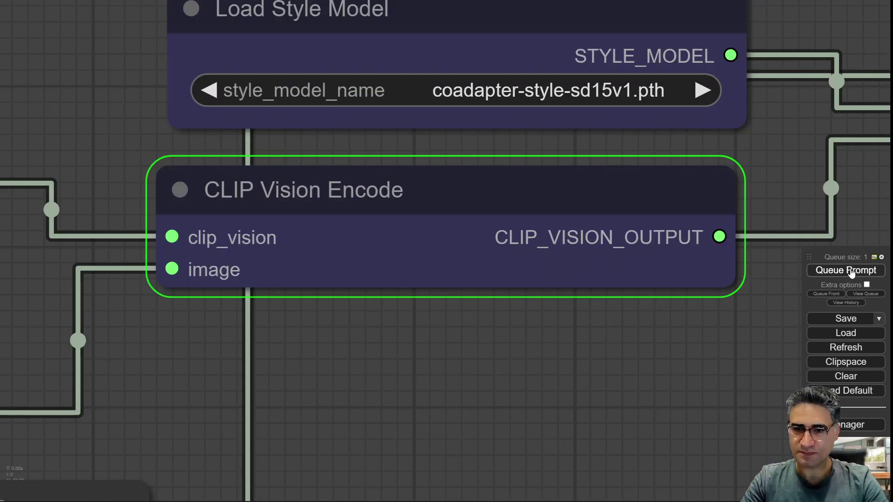
scroll(560, 339, "down", 11)
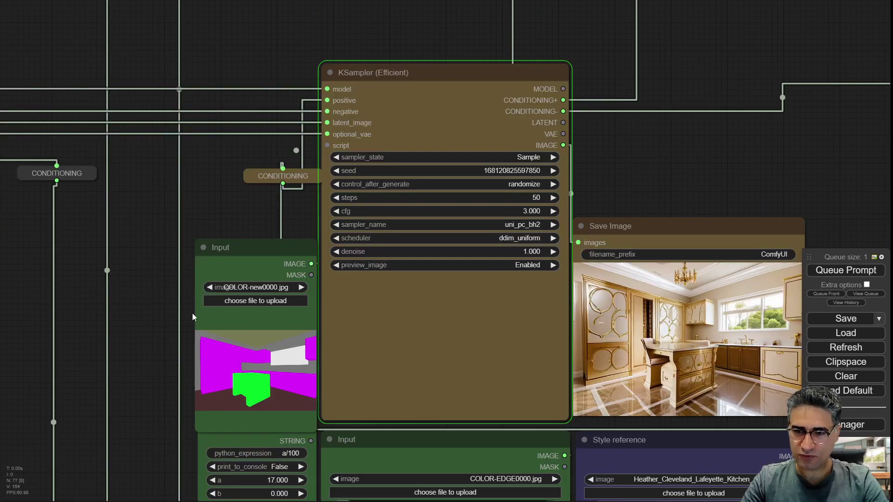
left_click_drag(632, 163, 512, 3)
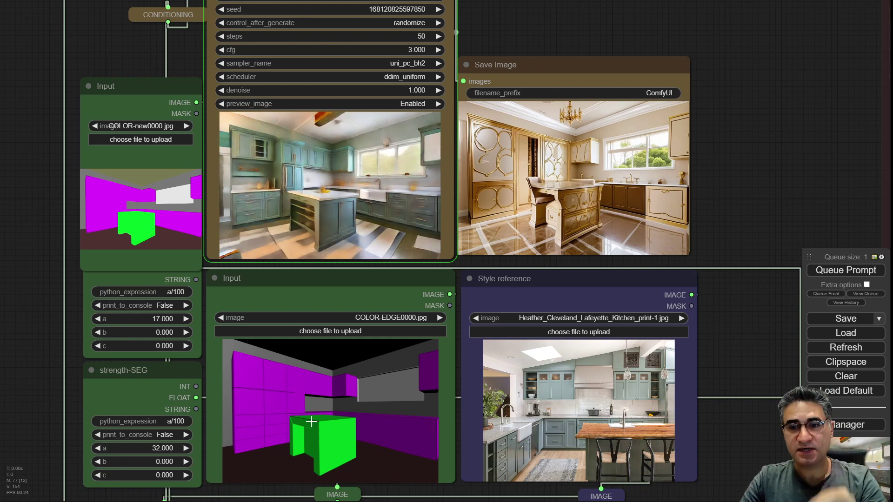
scroll(315, 424, "up", 2)
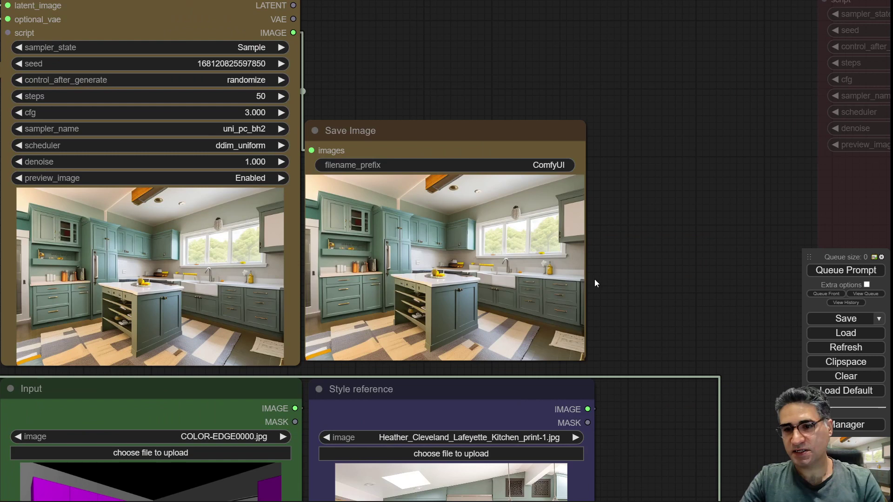
left_click_drag(654, 291, 710, 130)
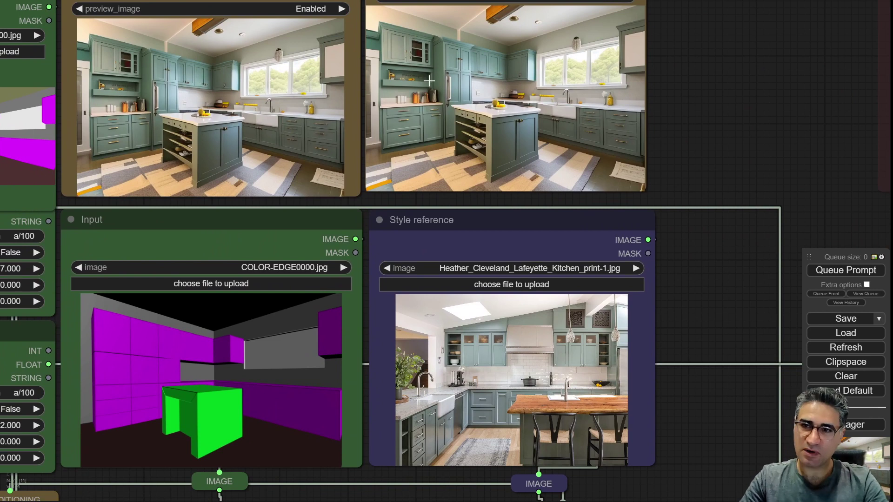
Queue another generation with a new seed using the green-kitchen style reference
scroll(794, 133, "up", 5)
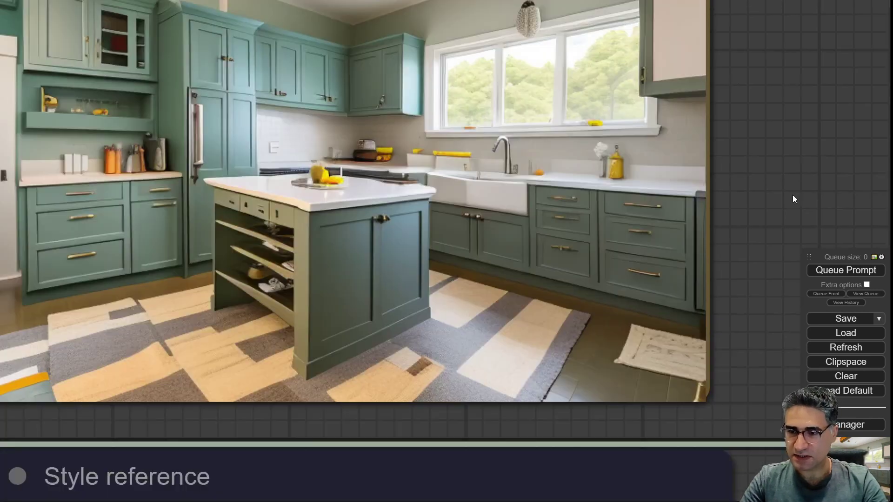
scroll(787, 210, "down", 5)
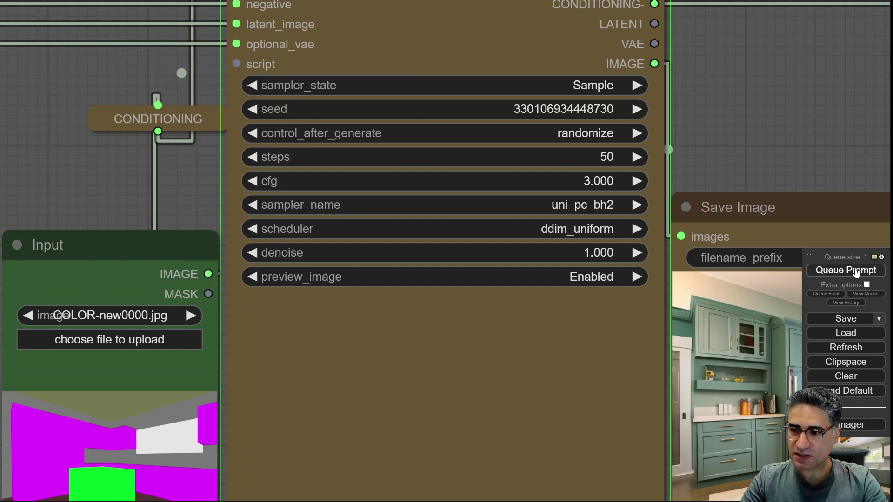
left_click(857, 274)
left_click_drag(681, 110, 518, 32)
scroll(519, 31, "down", 7)
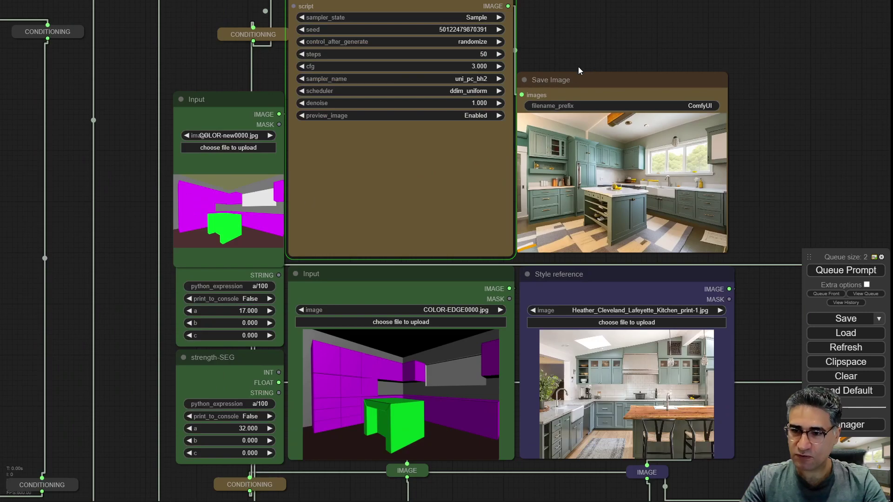
left_click_drag(673, 39, 661, 40)
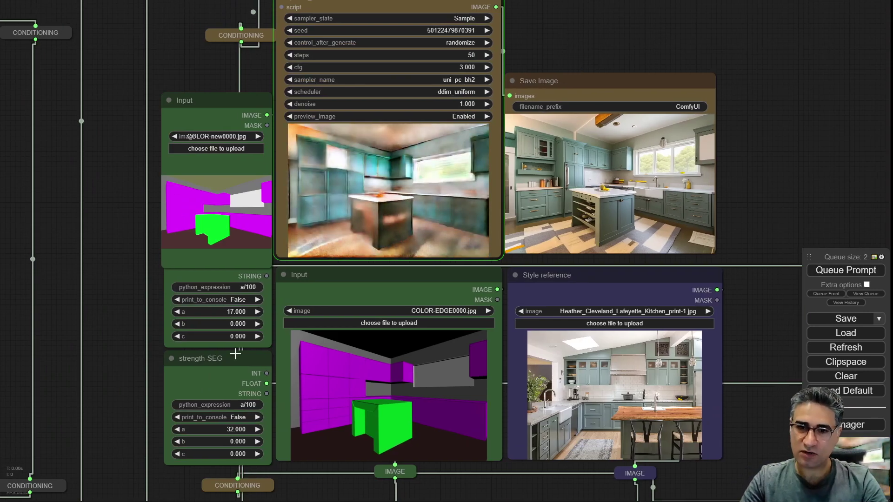
scroll(152, 325, "up", 2)
scroll(138, 354, "up", 3)
Check the strength_LINE node and the saved striped-floor green kitchen result
left_click_drag(138, 353, 94, 218)
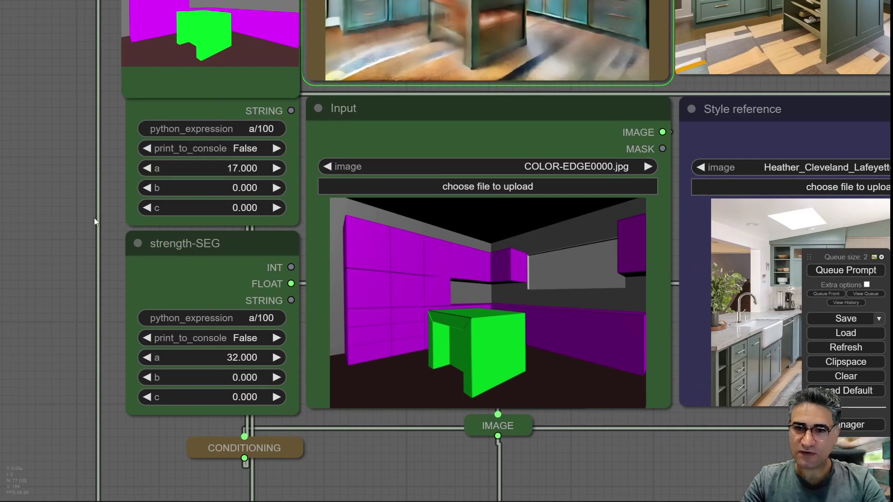
left_click(253, 108)
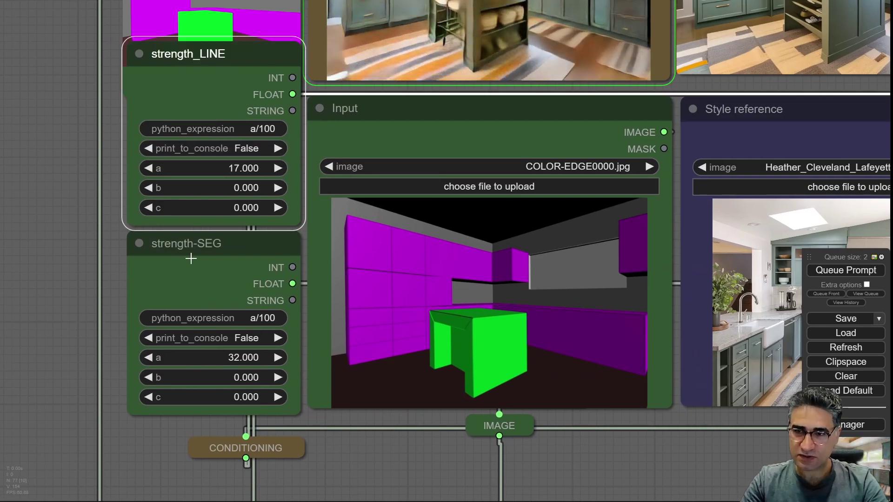
scroll(79, 186, "down", 4)
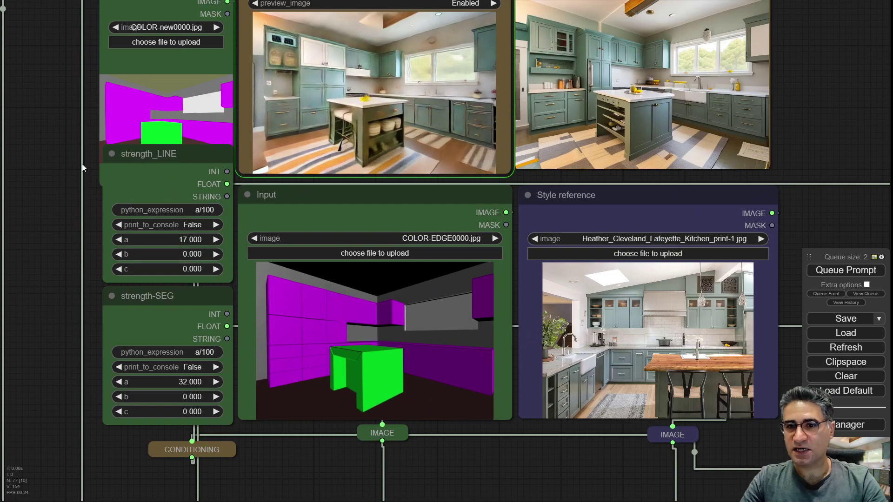
left_click_drag(69, 144, 67, 161)
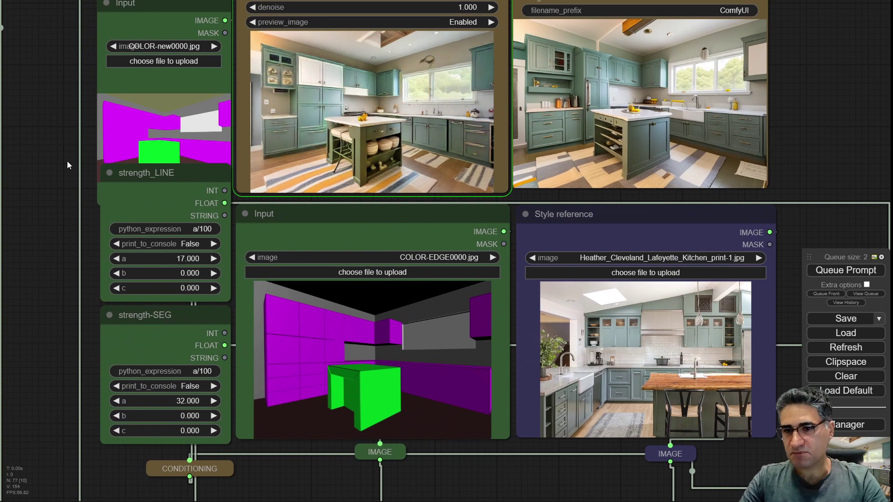
left_click_drag(67, 160, 61, 203)
scroll(813, 68, "up", 5)
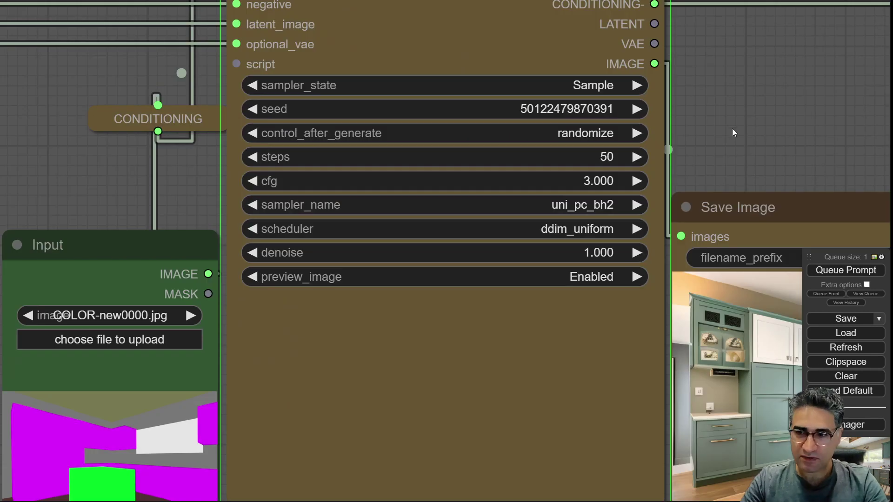
left_click_drag(732, 129, 243, 31)
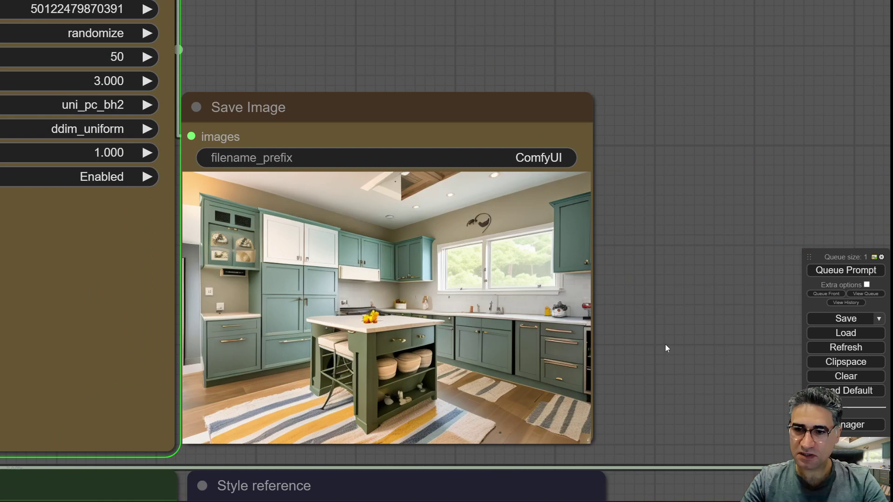
scroll(464, 279, "up", 5)
scroll(465, 279, "down", 6)
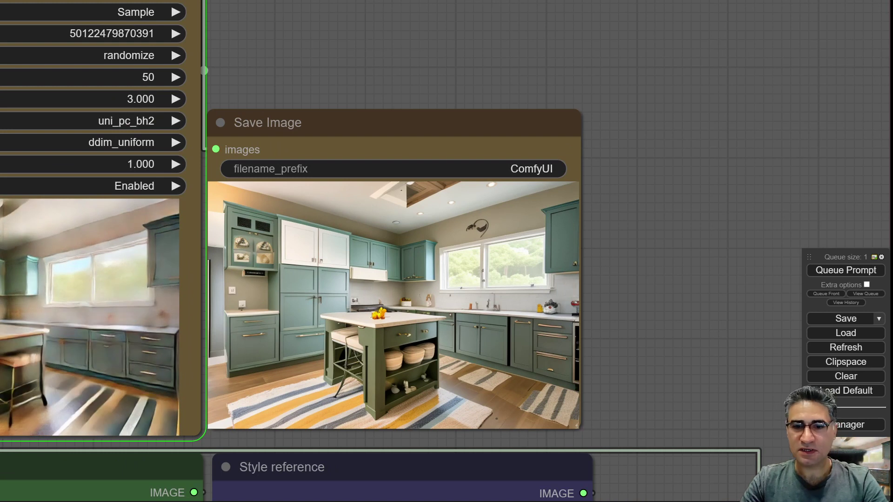
left_click_drag(403, 56, 583, 8)
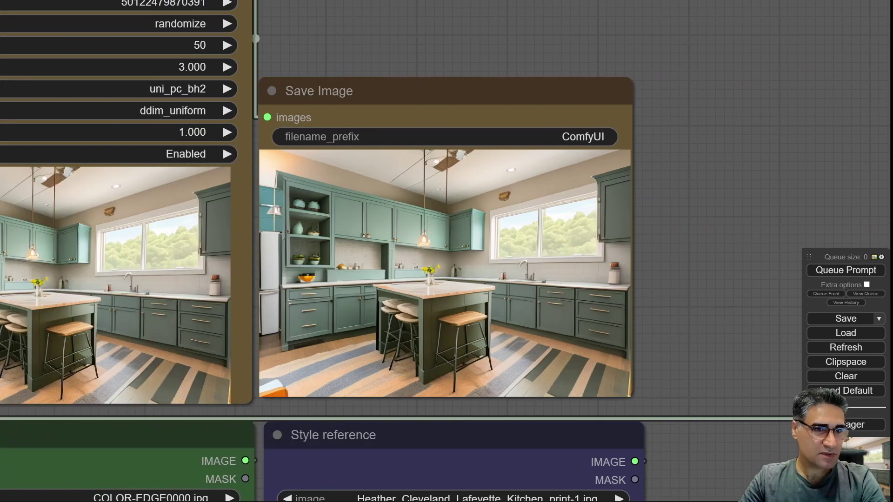
Load black-and-white-luxury-kitchen-design.jpg as the style reference and queue the workflow
scroll(602, 195, "down", 5)
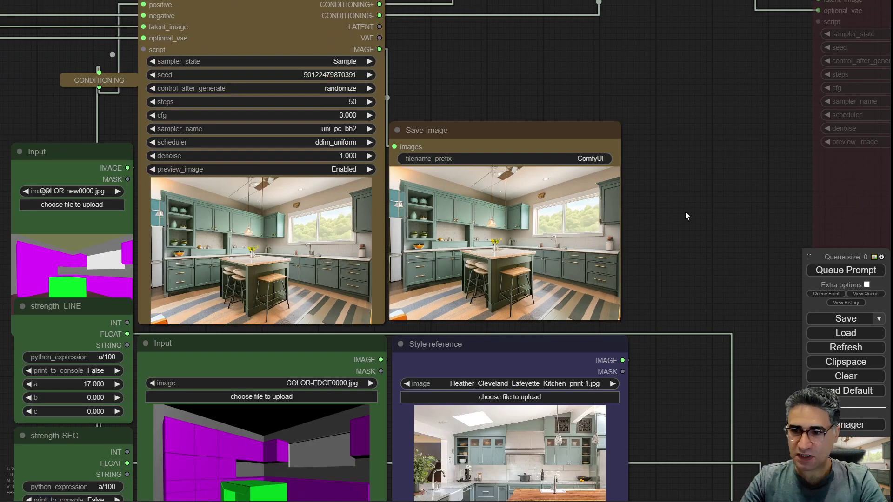
left_click_drag(686, 212, 644, 114)
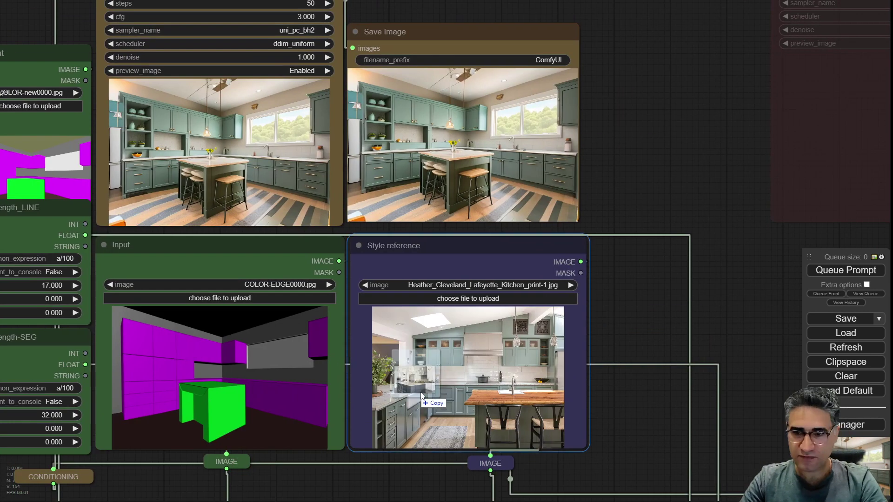
left_click_drag(419, 395, 430, 405)
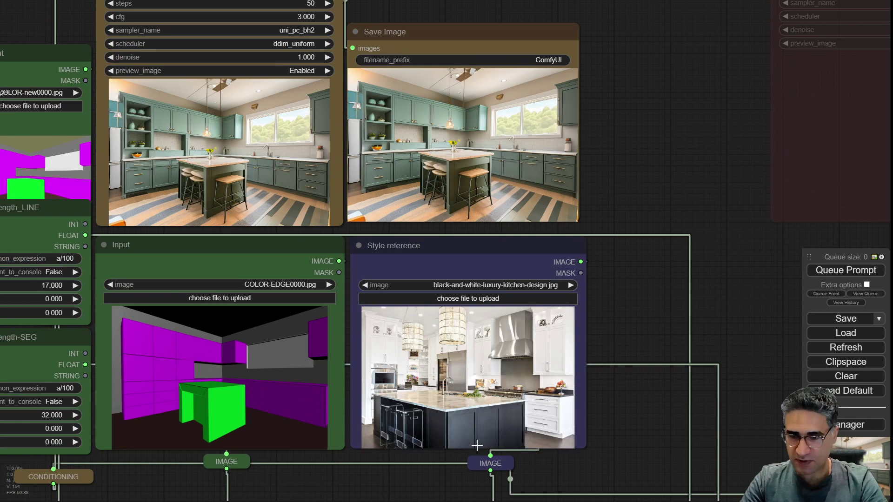
scroll(477, 445, "up", 10)
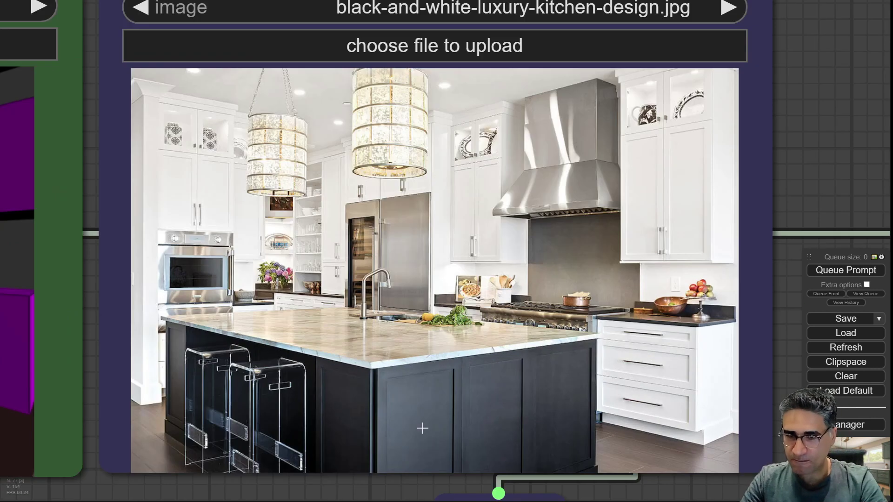
left_click(836, 271)
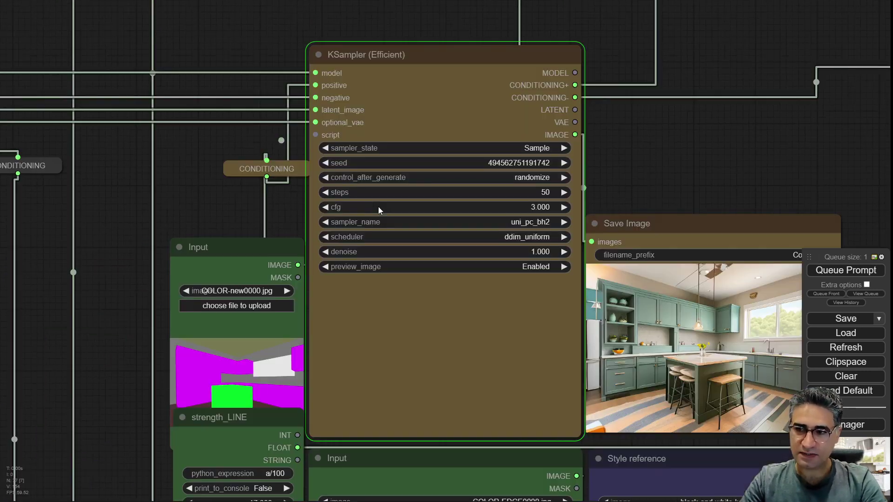
Follow the sampler progress and inspect the saved white-cabinet, navy-island kitchen
left_click_drag(684, 166, 574, 40)
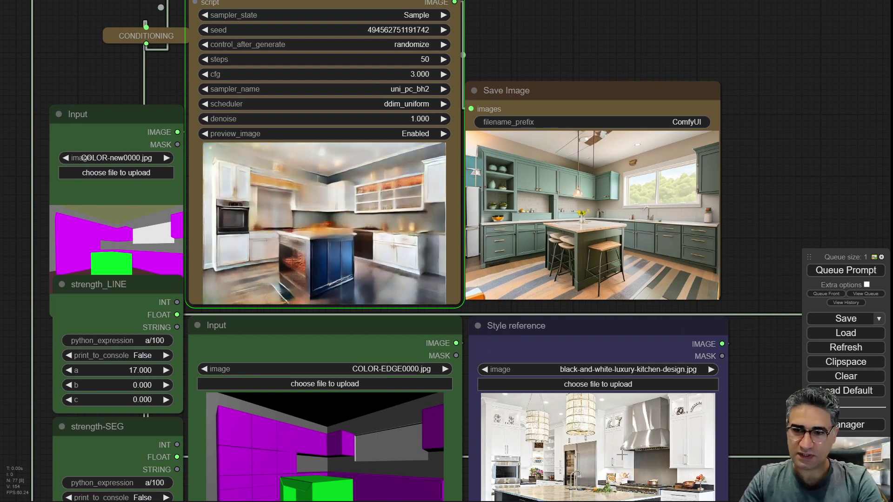
left_click_drag(803, 229, 799, 105)
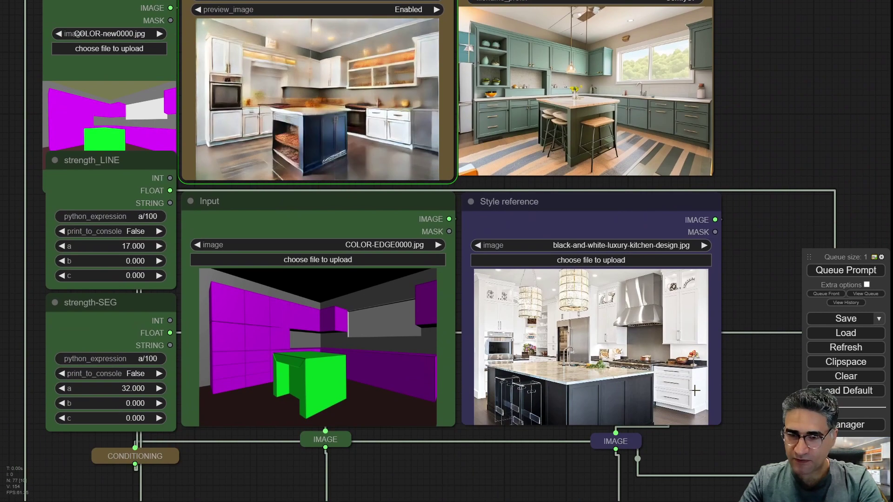
scroll(678, 419, "up", 12)
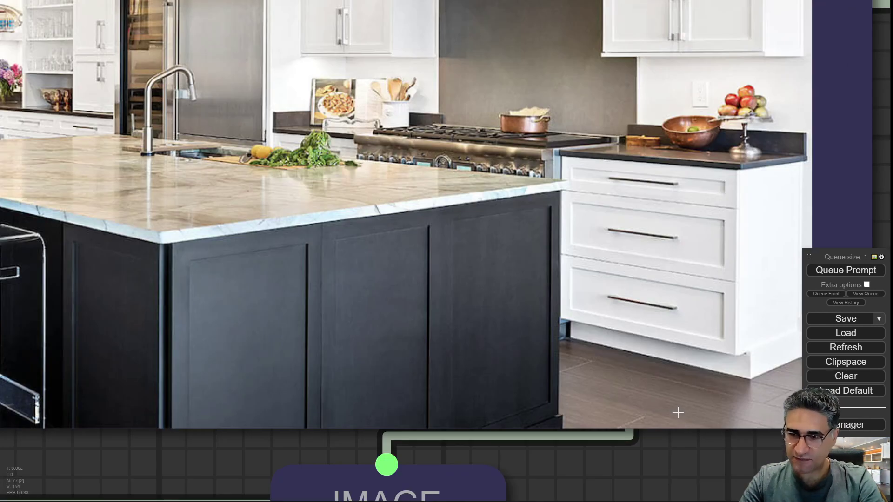
scroll(678, 408, "down", 12)
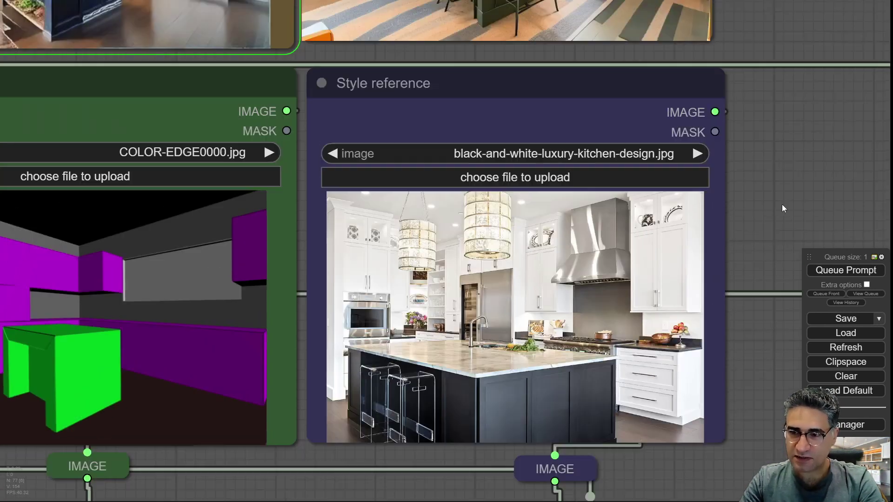
left_click_drag(783, 204, 780, 306)
scroll(576, 349, "down", 2)
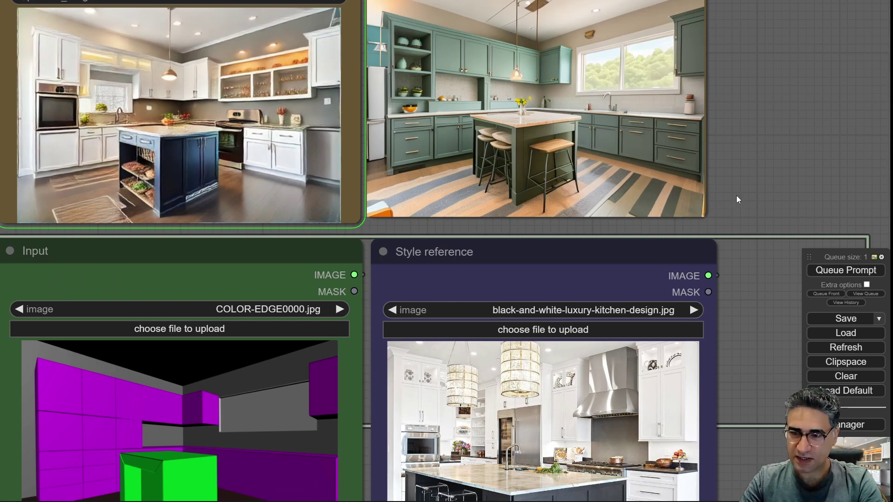
left_click_drag(736, 196, 707, 161)
scroll(739, 127, "down", 2)
scroll(235, 108, "up", 4)
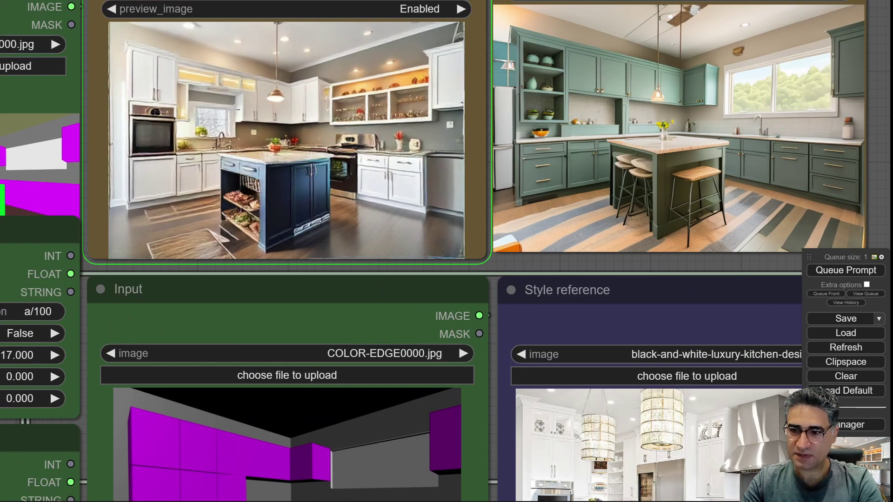
scroll(239, 112, "down", 3)
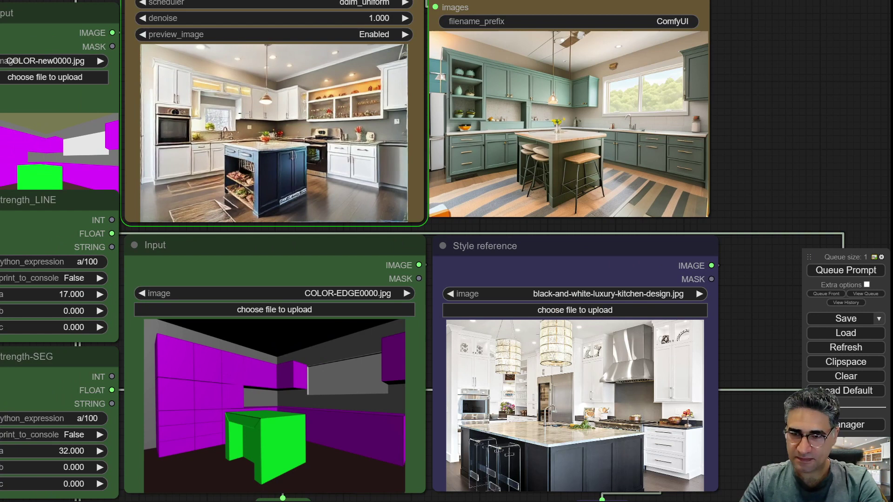
scroll(240, 113, "up", 2)
left_click_drag(817, 162, 624, 308)
scroll(483, 316, "up", 5)
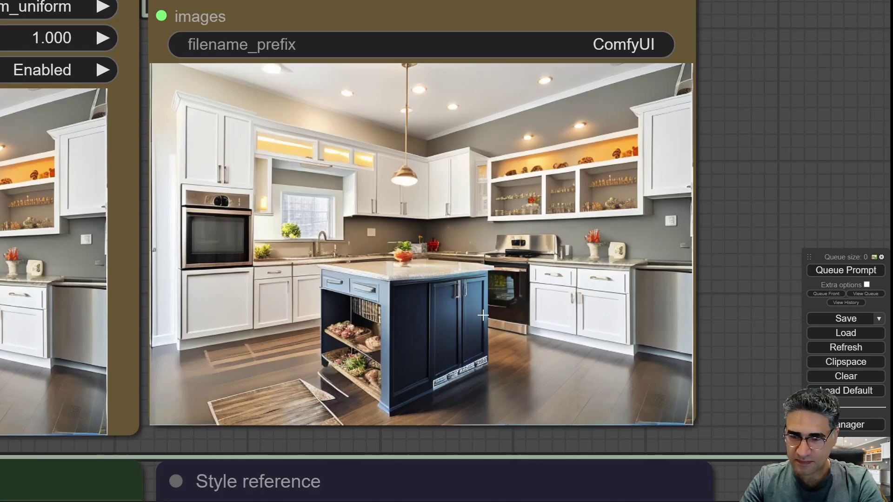
scroll(484, 315, "up", 3)
scroll(492, 311, "down", 4)
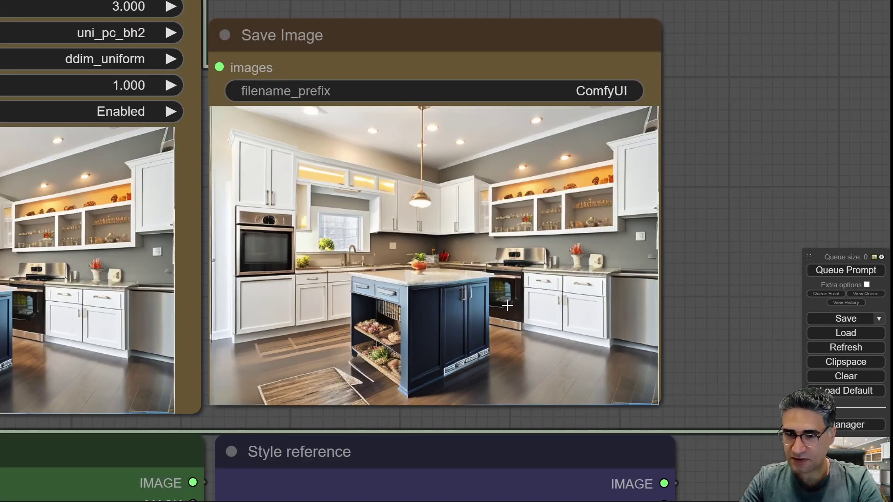
Rerun with a new seed, watch the wood-island render, and move the Save Image node aside
left_click(825, 272)
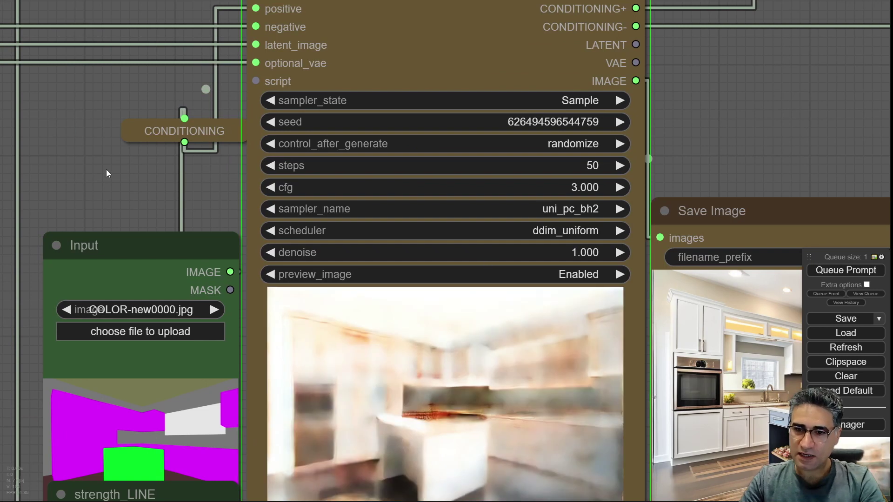
left_click_drag(106, 173, 101, 68)
scroll(102, 67, "down", 3)
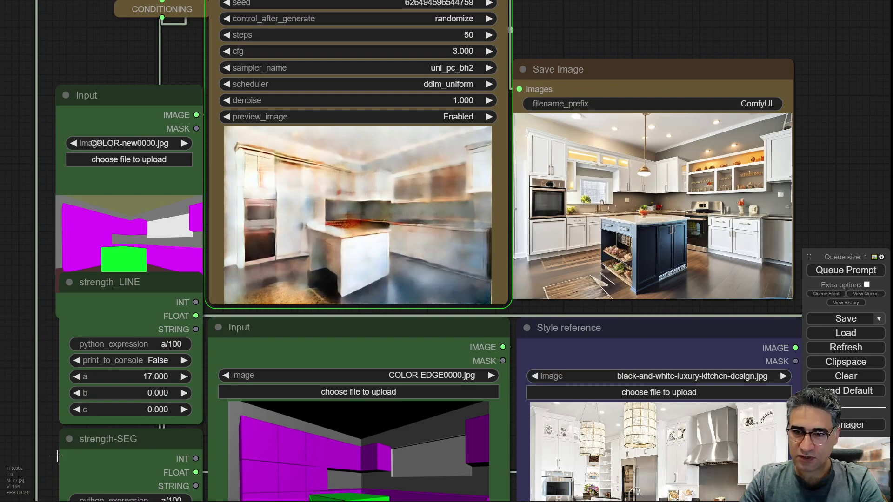
left_click_drag(54, 412, 79, 326)
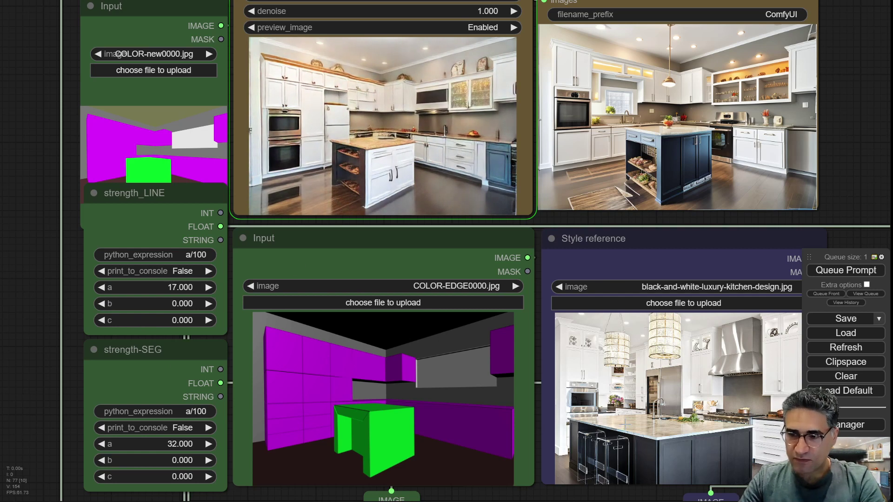
left_click_drag(22, 367, 25, 236)
scroll(721, 251, "up", 6)
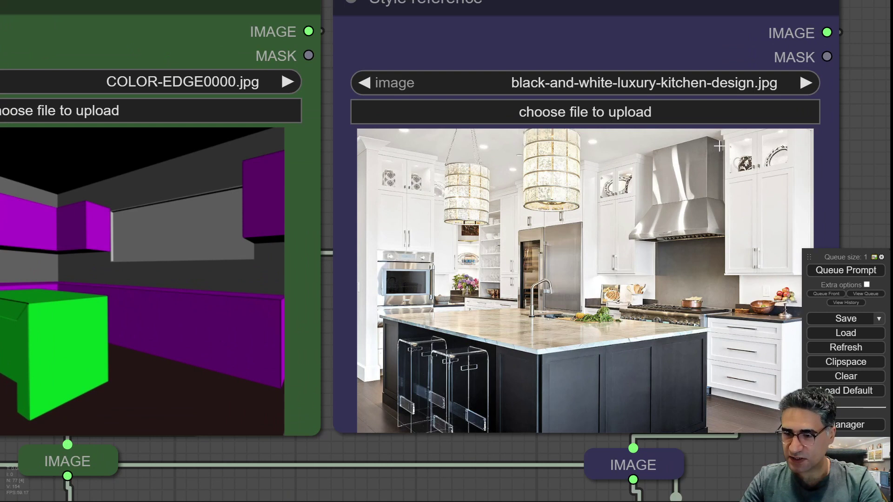
scroll(637, 225, "down", 10)
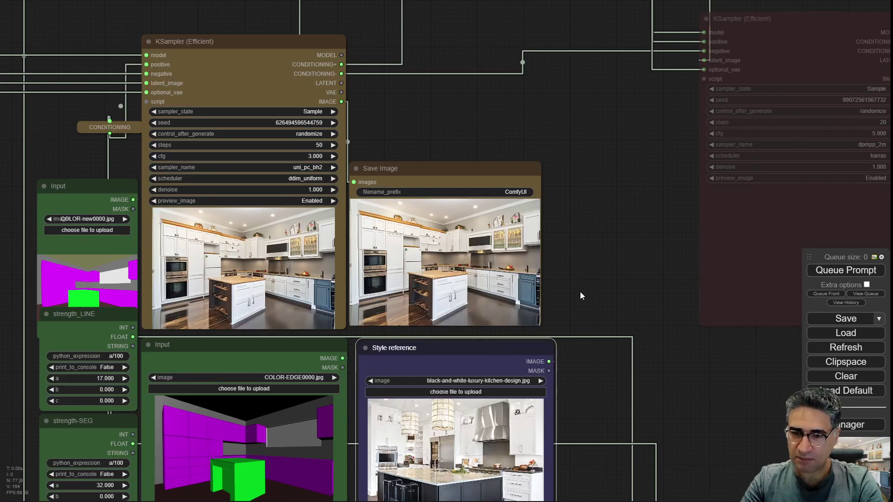
scroll(580, 292, "up", 6)
scroll(340, 315, "up", 5)
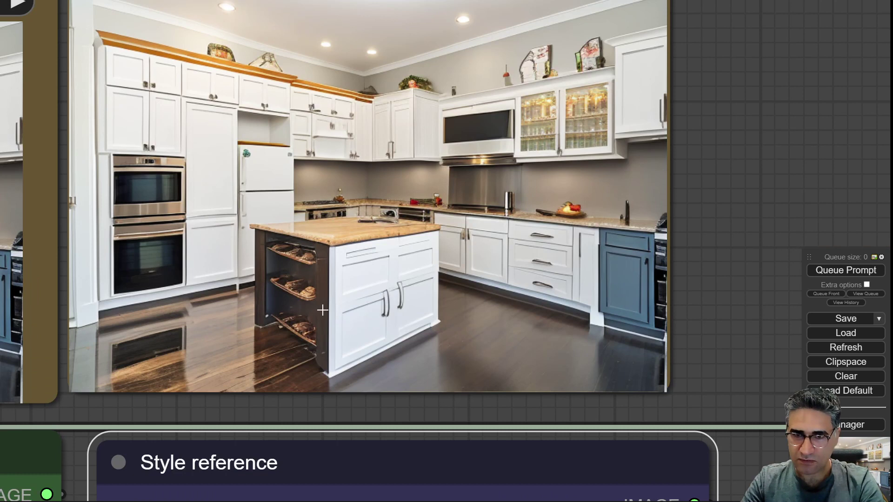
scroll(370, 159, "down", 5)
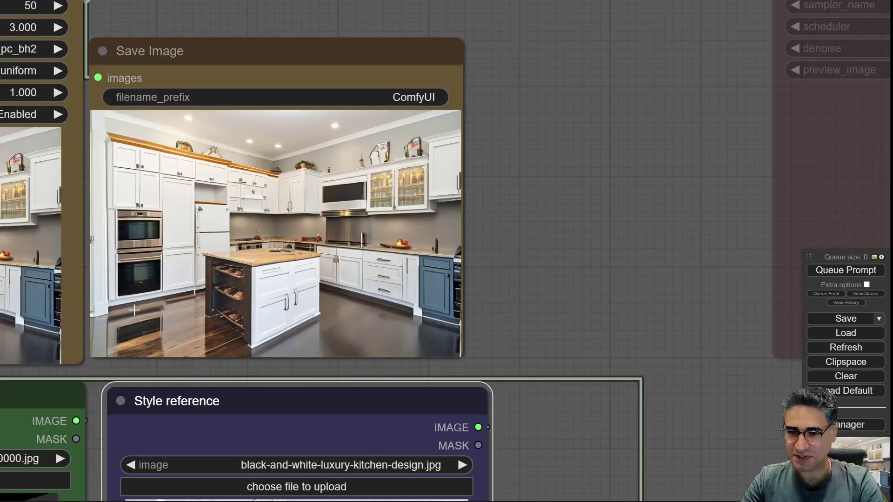
left_click_drag(462, 282, 392, 331)
left_click_drag(524, 329, 840, 55)
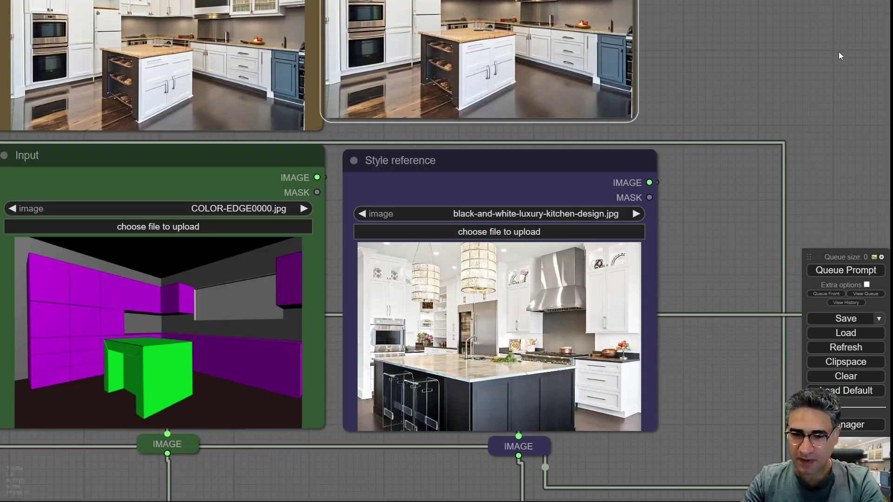
Raise strength-SEG to 51 and queue the workflow
left_click_drag(124, 411, 325, 375)
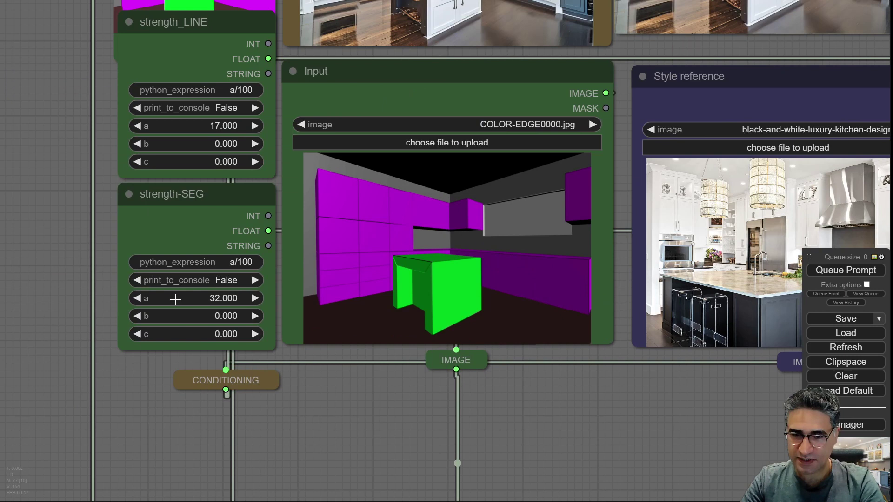
left_click(175, 299)
left_click_drag(180, 300, 184, 299)
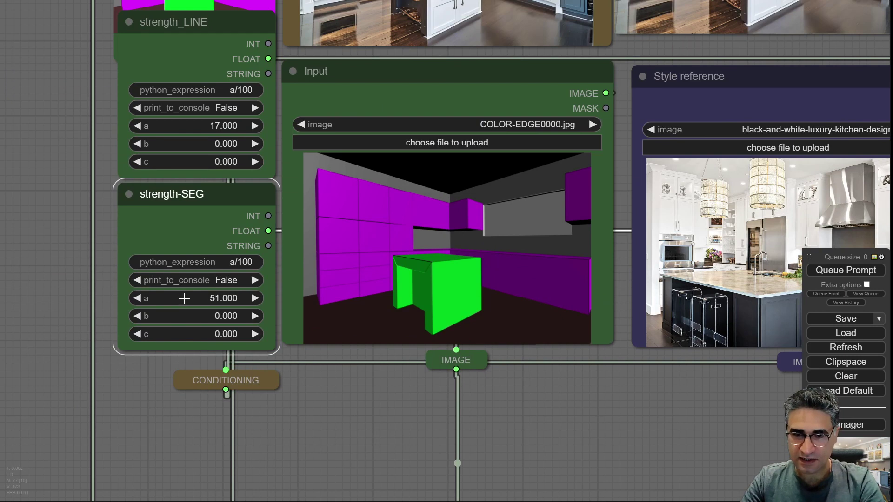
left_click(846, 270)
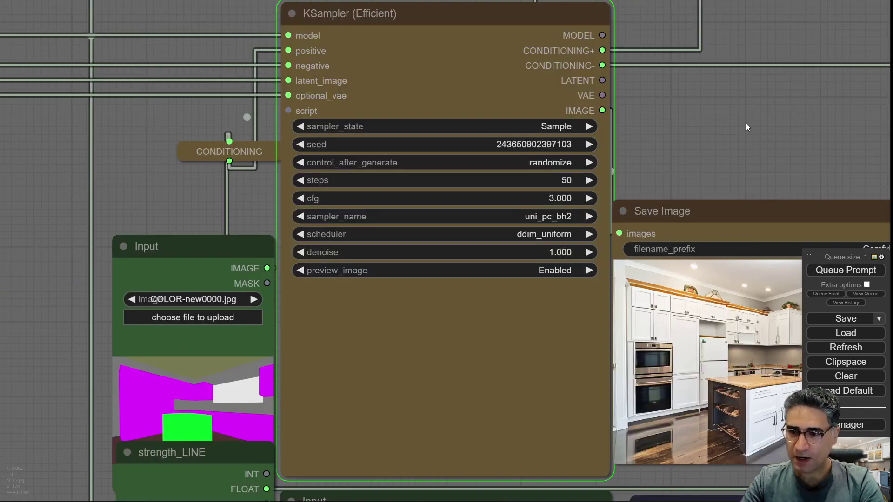
Inspect the saved white kitchen with turquoise-topped island and stainless double ovens
left_click_drag(746, 123, 577, 60)
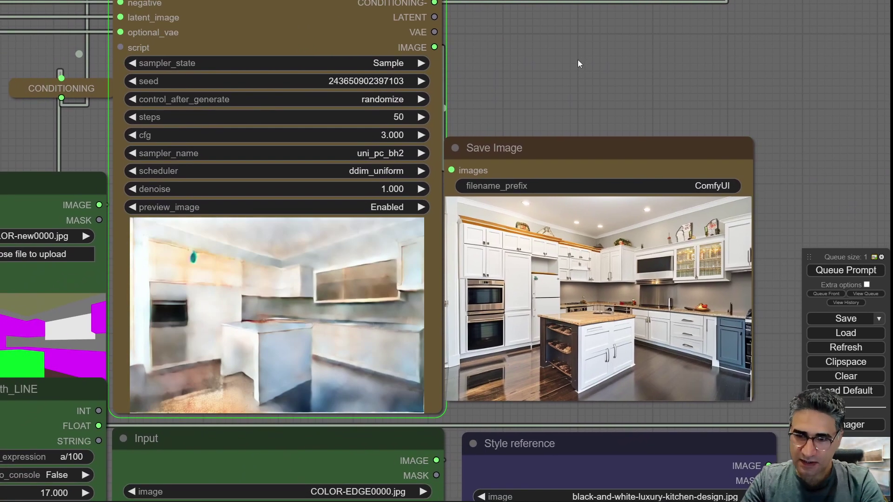
scroll(407, 259, "up", 8)
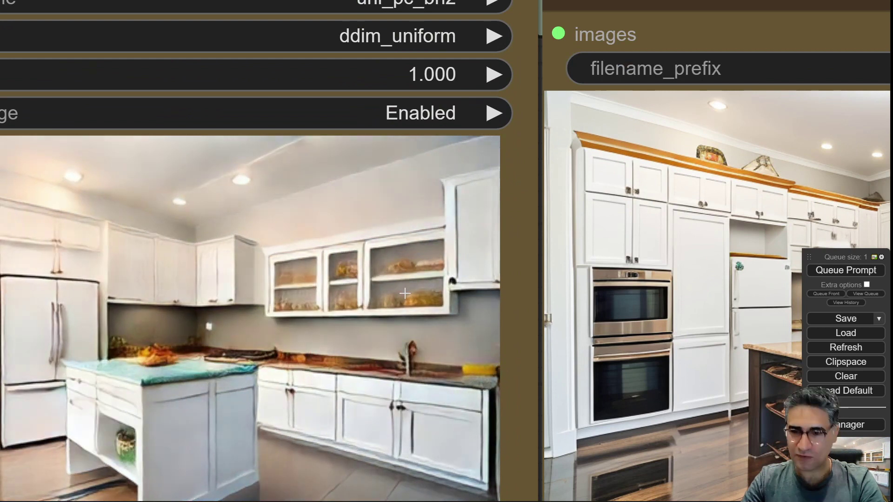
scroll(388, 293, "down", 2)
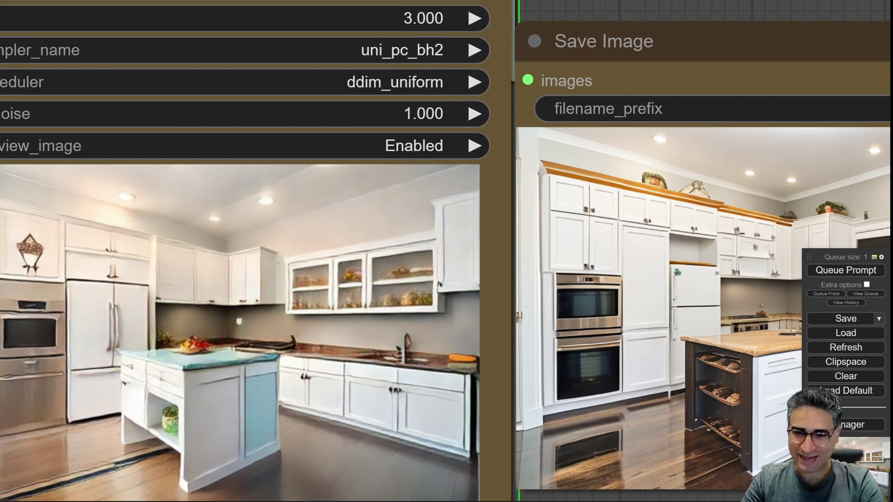
scroll(312, 290, "down", 7)
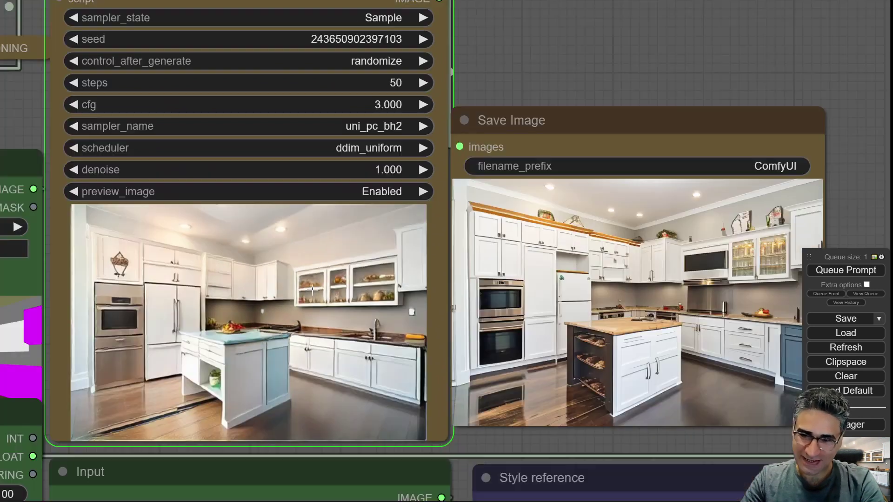
scroll(314, 289, "down", 5)
left_click_drag(495, 154, 560, 70)
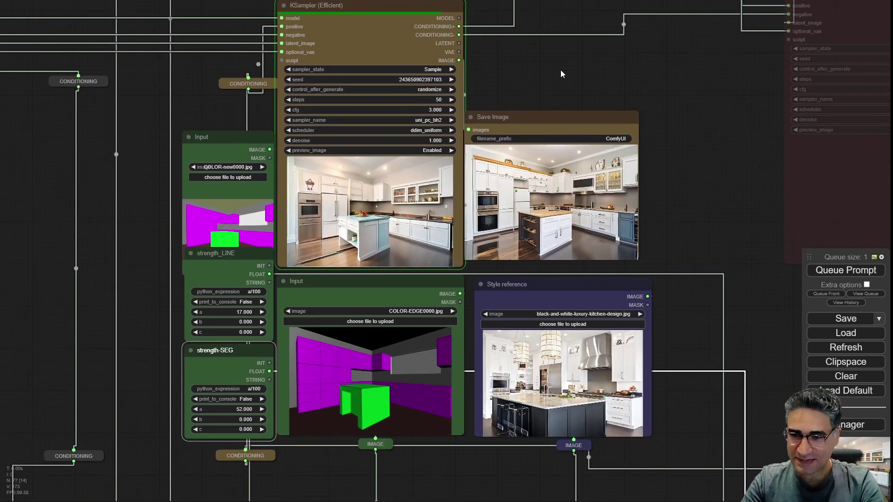
scroll(400, 220, "up", 5)
scroll(400, 219, "up", 2)
scroll(401, 220, "down", 5)
left_click_drag(117, 379, 120, 306)
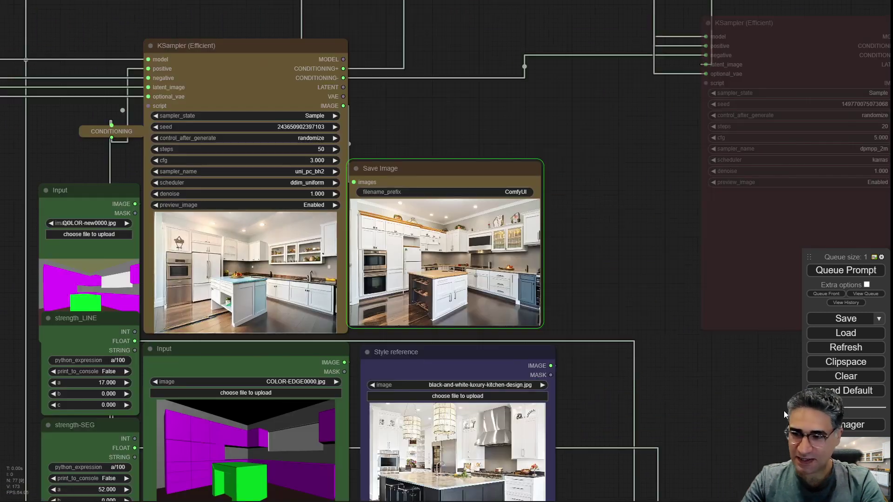
scroll(482, 254, "up", 12)
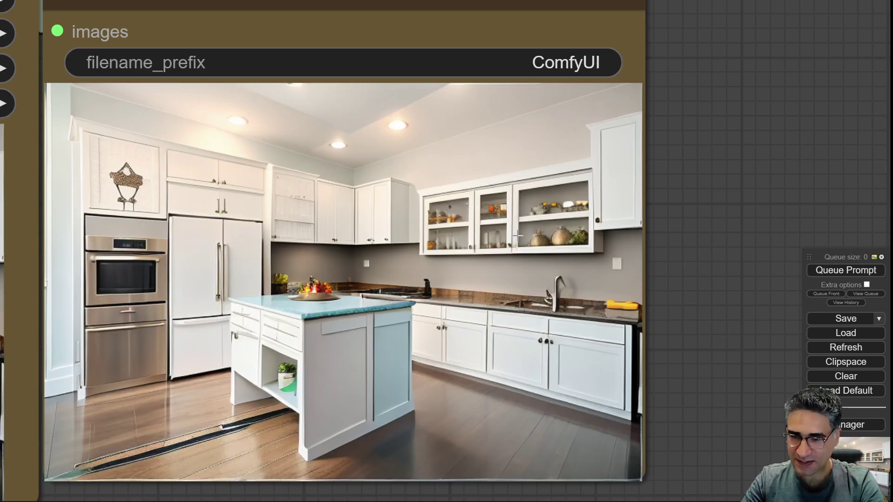
Raise strength-SEG to 74 and queue a new generation
scroll(517, 234, "down", 8)
left_click_drag(682, 174, 808, 1)
left_click_drag(155, 470, 316, 420)
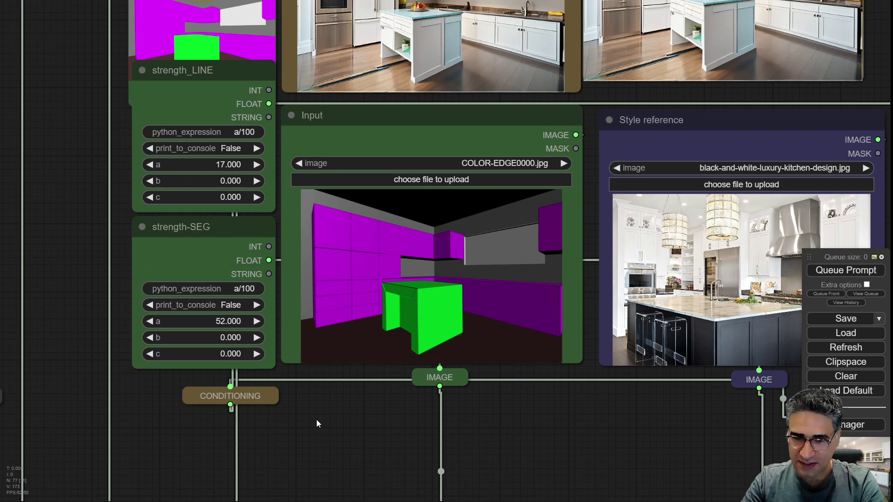
left_click_drag(206, 325, 204, 323)
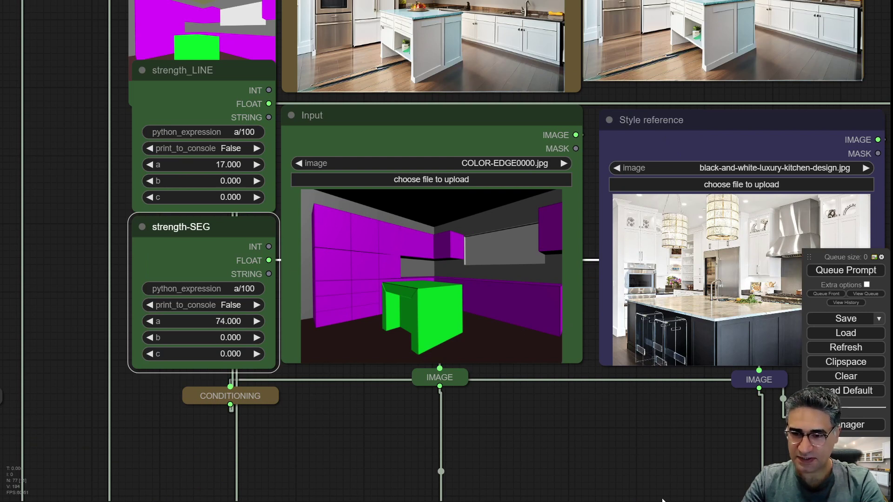
left_click_drag(792, 396, 638, 400)
left_click(865, 275)
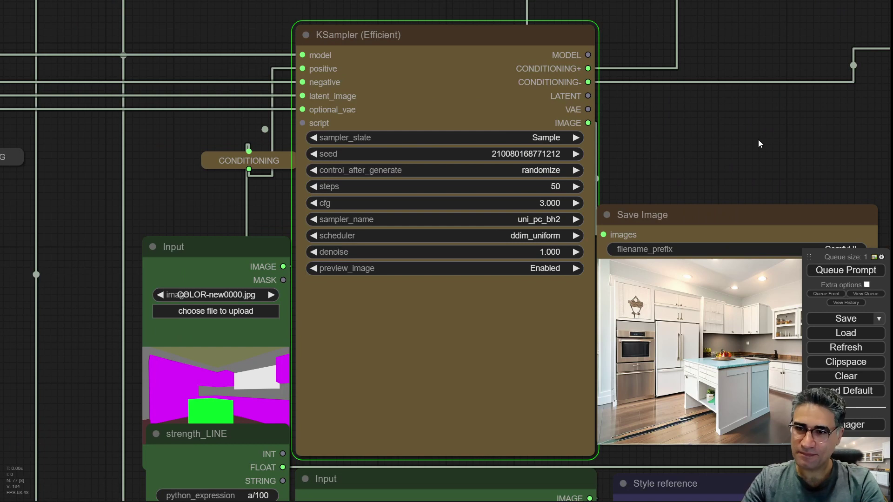
Watch the sampler preview until the gray-cabinet, wood-island kitchen is saved
left_click_drag(758, 139, 497, 85)
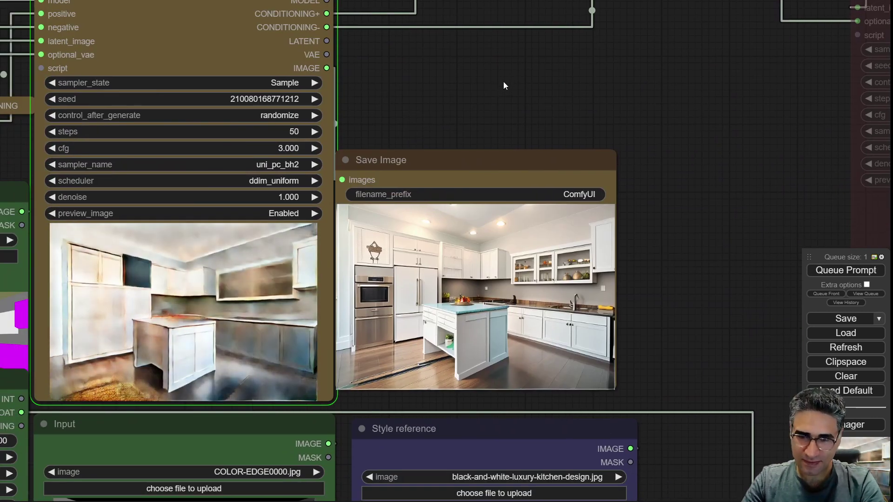
left_click_drag(504, 82, 629, 1)
scroll(439, 145, "up", 5)
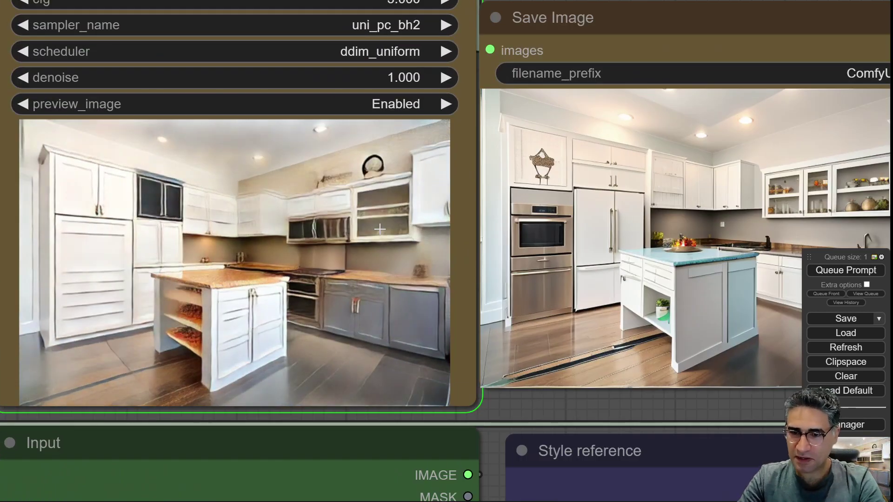
scroll(380, 228, "down", 7)
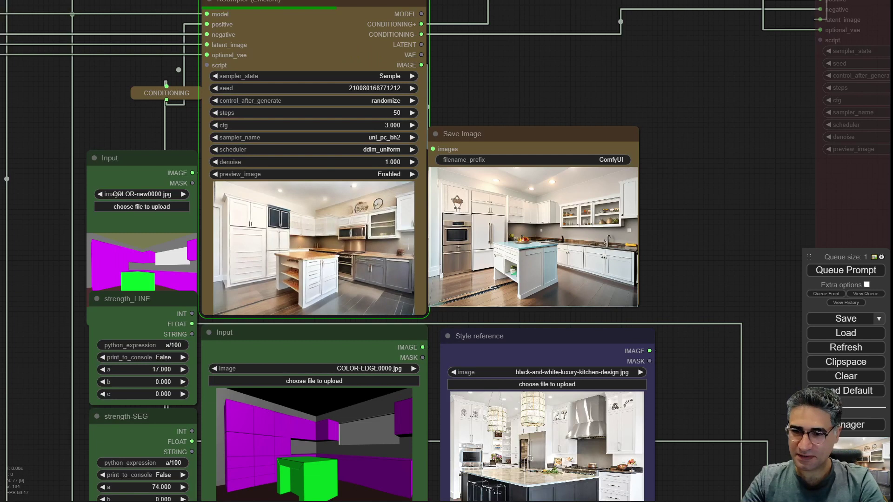
scroll(366, 264, "up", 5)
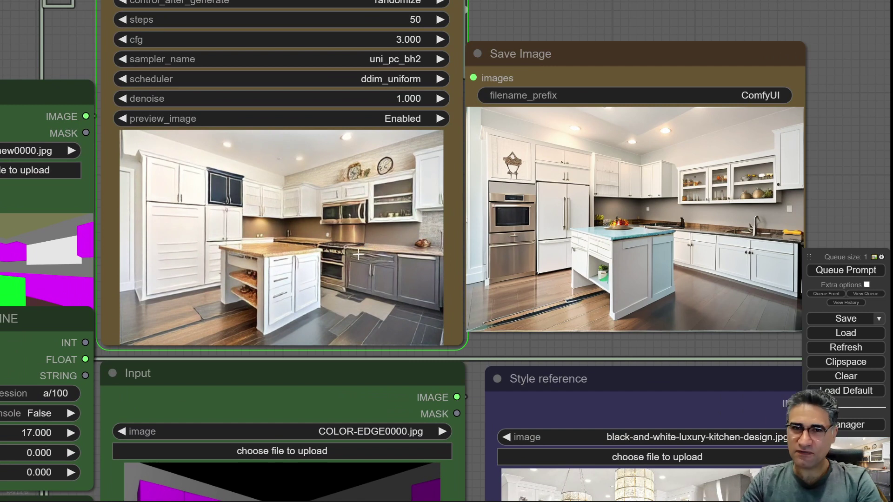
scroll(359, 254, "down", 2)
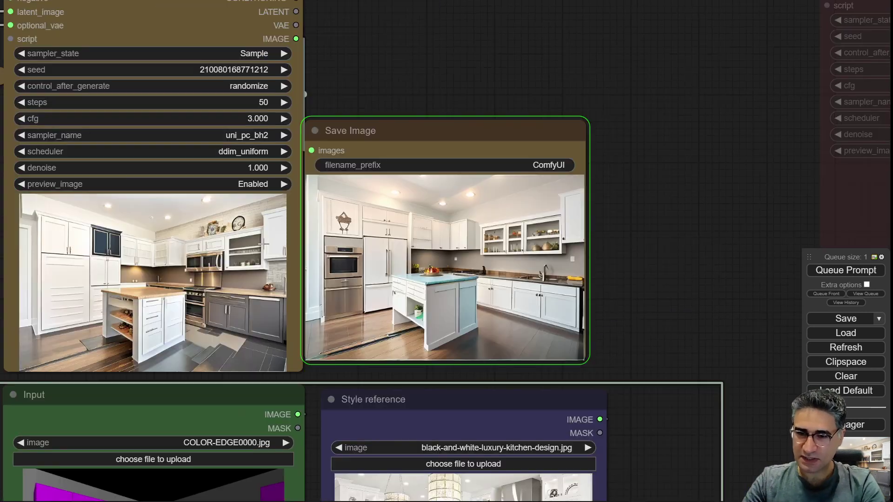
scroll(146, 296, "up", 4)
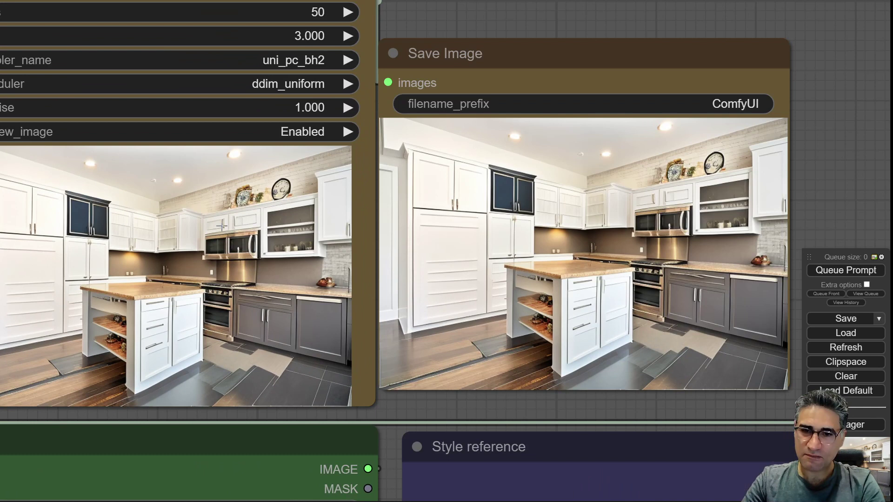
scroll(845, 146, "down", 7)
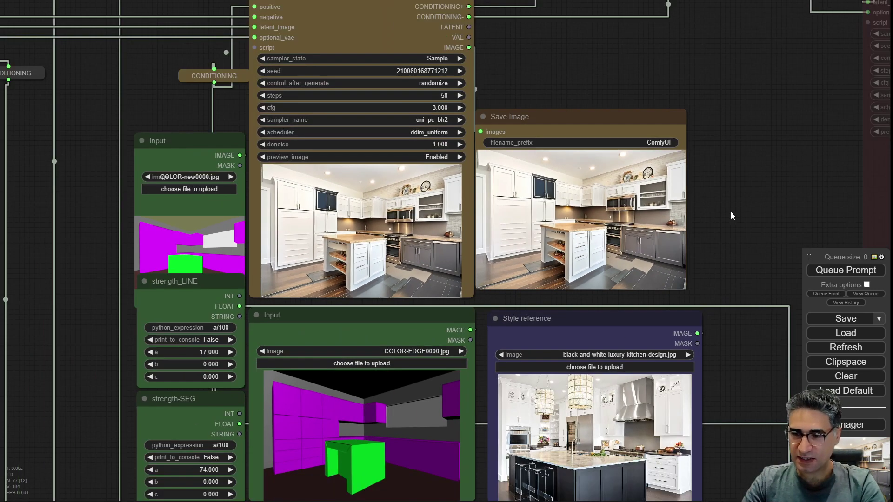
left_click_drag(732, 215, 744, 80)
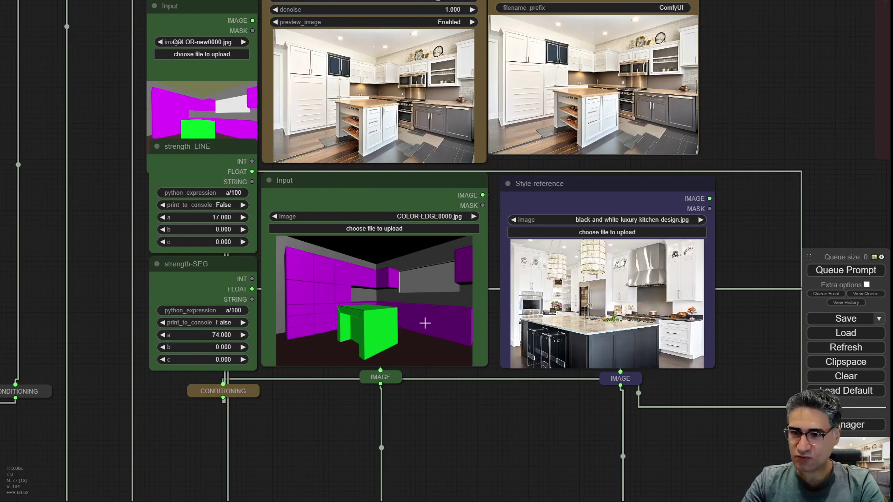
Set strength-SEG to 28, then look over the sampler and Style reference nodes
scroll(410, 310, "up", 3)
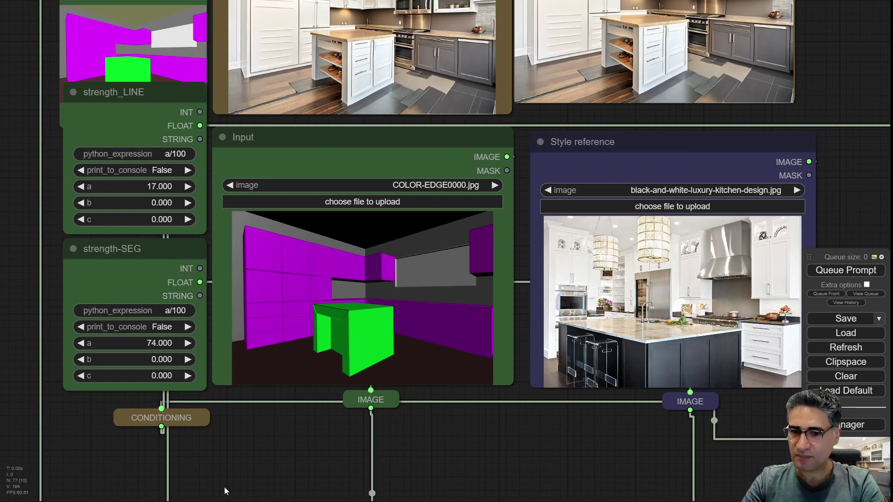
left_click_drag(167, 339, 141, 346)
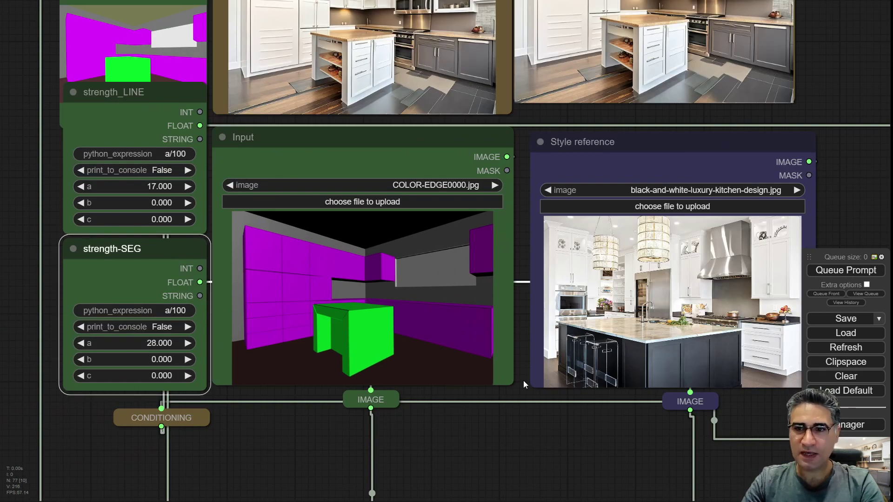
scroll(524, 381, "down", 4)
left_click_drag(741, 80, 693, 145)
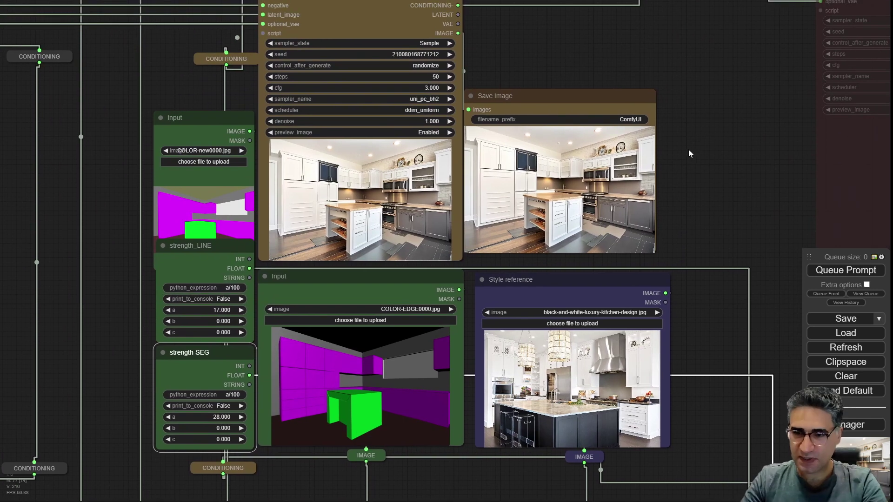
scroll(479, 373, "down", 5)
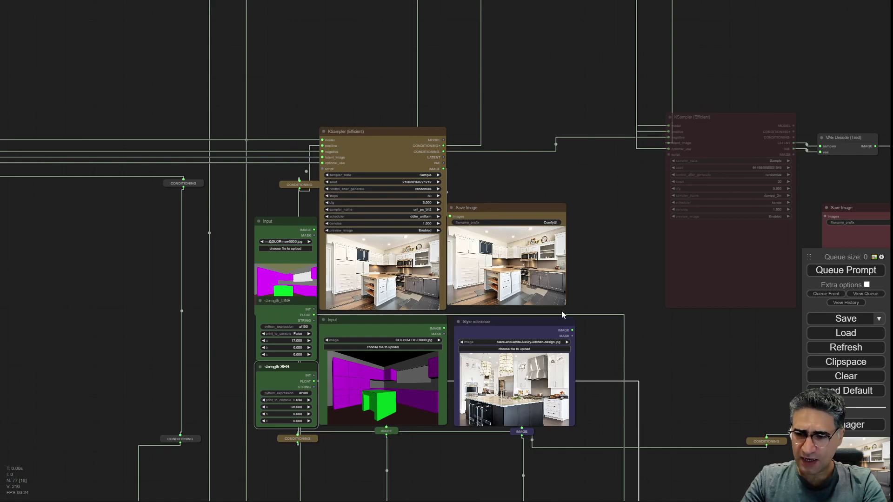
scroll(512, 330, "up", 10)
left_click_drag(736, 172, 757, 130)
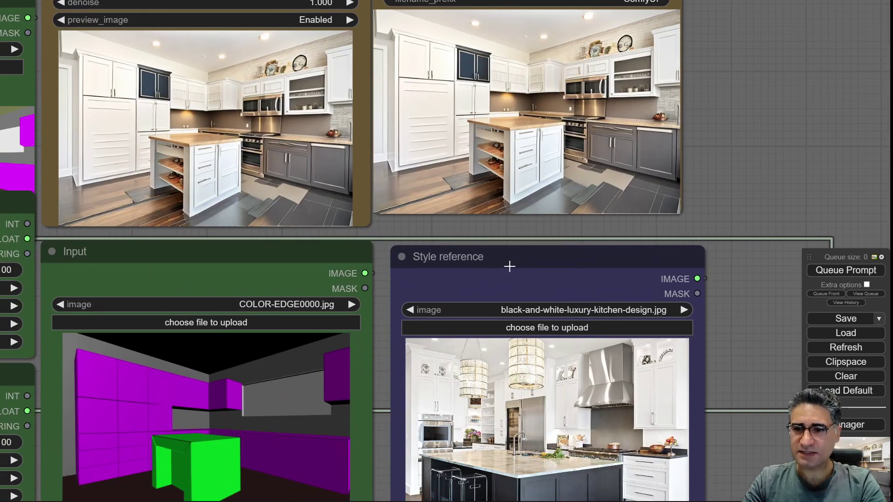
left_click_drag(509, 265, 479, 240)
scroll(498, 254, "down", 10)
scroll(477, 374, "down", 3)
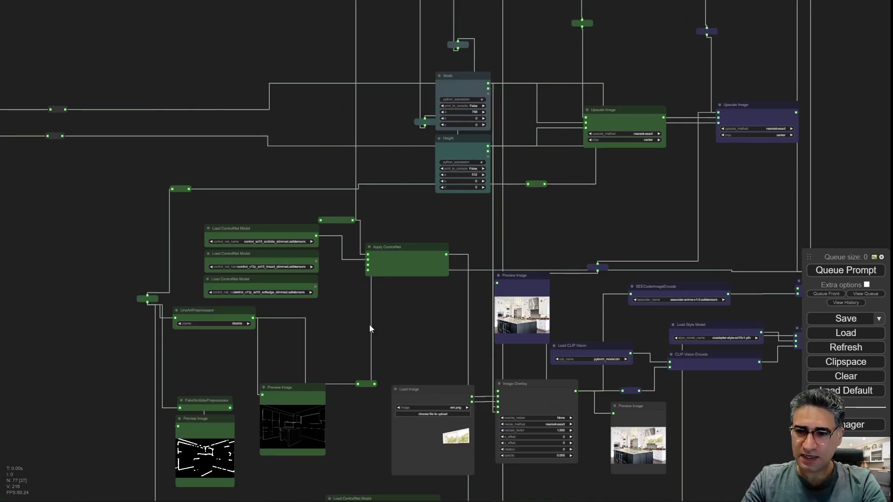
scroll(504, 347, "up", 10)
left_click_drag(528, 315, 592, 324)
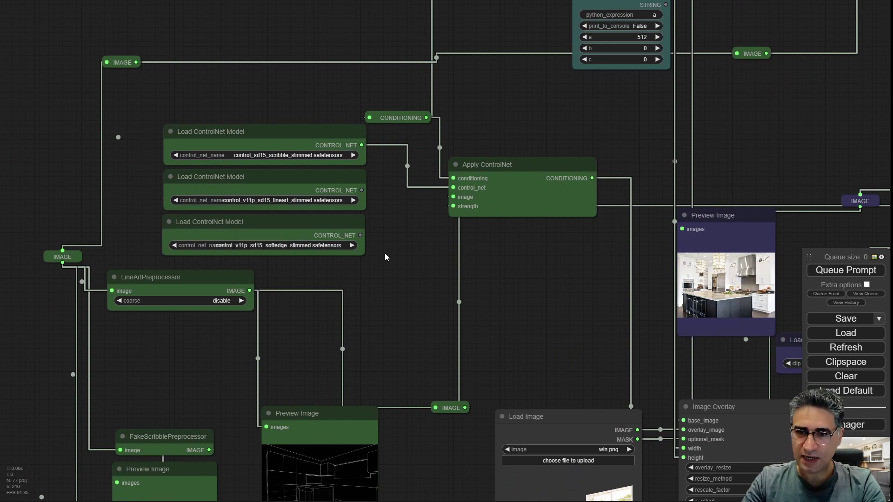
left_click_drag(386, 258, 411, 305)
scroll(420, 287, "up", 4)
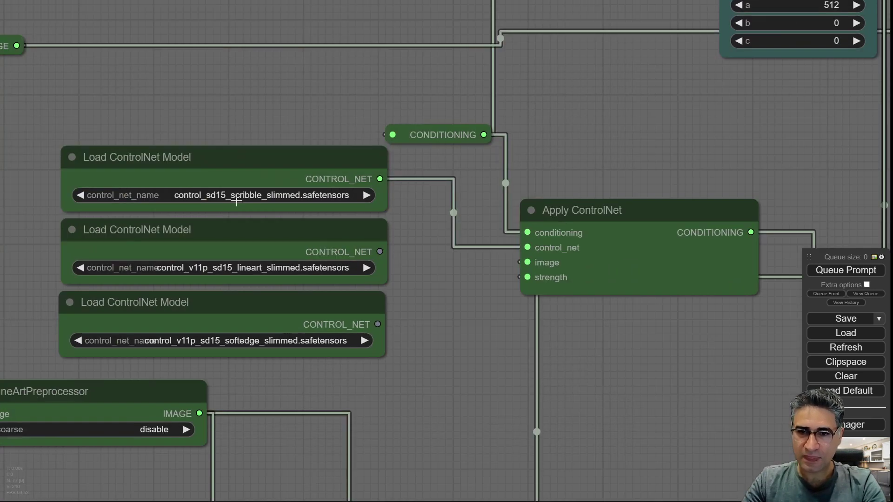
scroll(200, 190, "down", 5)
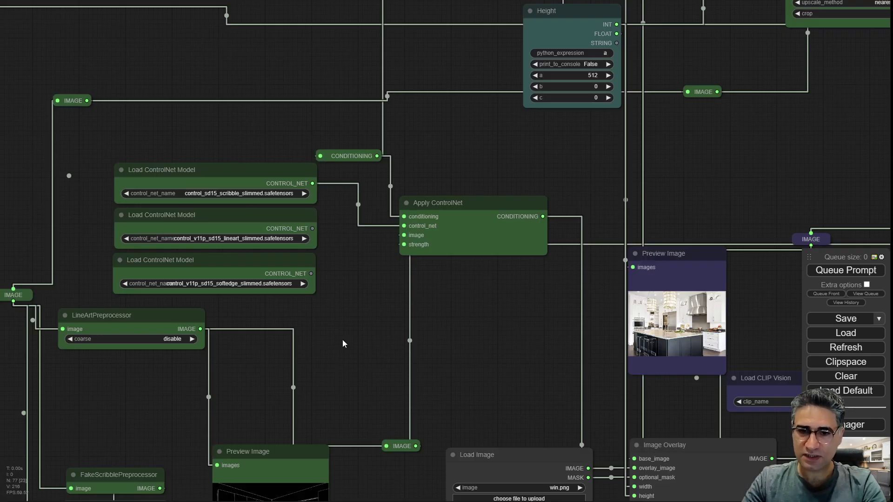
left_click_drag(343, 344, 420, 96)
scroll(192, 68, "up", 4)
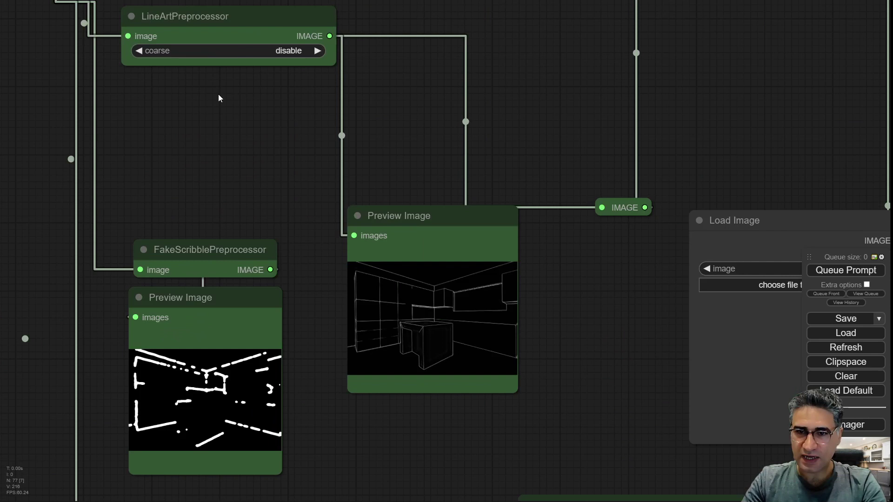
left_click_drag(225, 133, 213, 217)
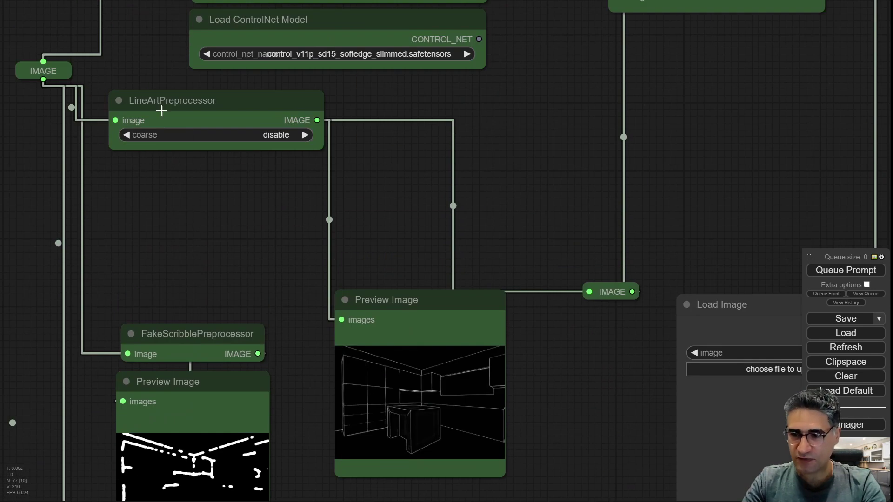
scroll(437, 267, "down", 6)
left_click_drag(537, 354, 478, 345)
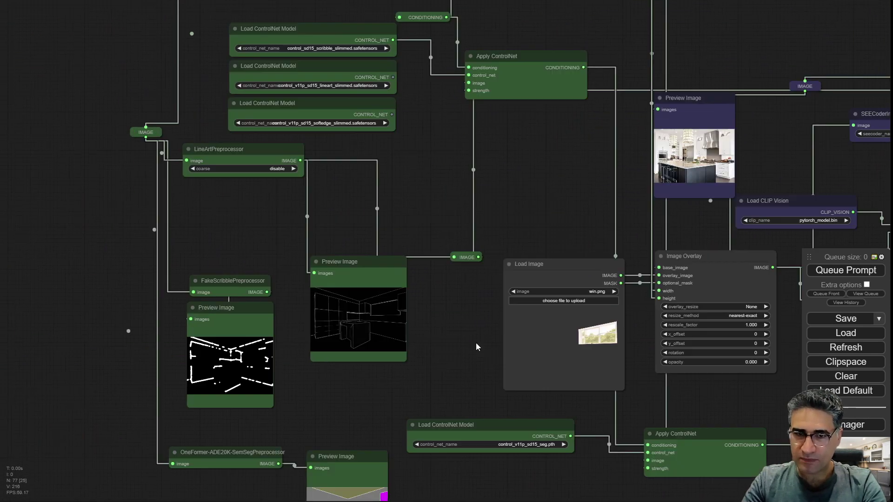
scroll(250, 172, "up", 4)
scroll(250, 172, "up", 2)
left_click_drag(689, 473, 322, 260)
scroll(322, 261, "down", 5)
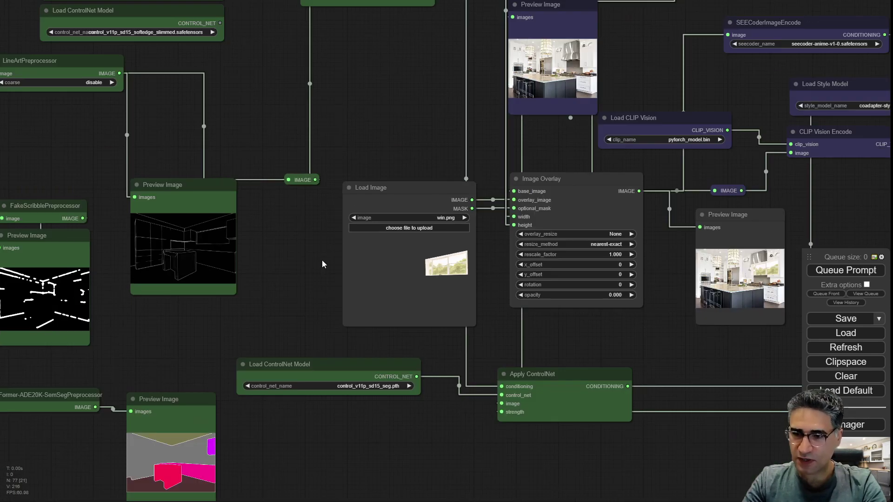
left_click_drag(413, 350, 100, 345)
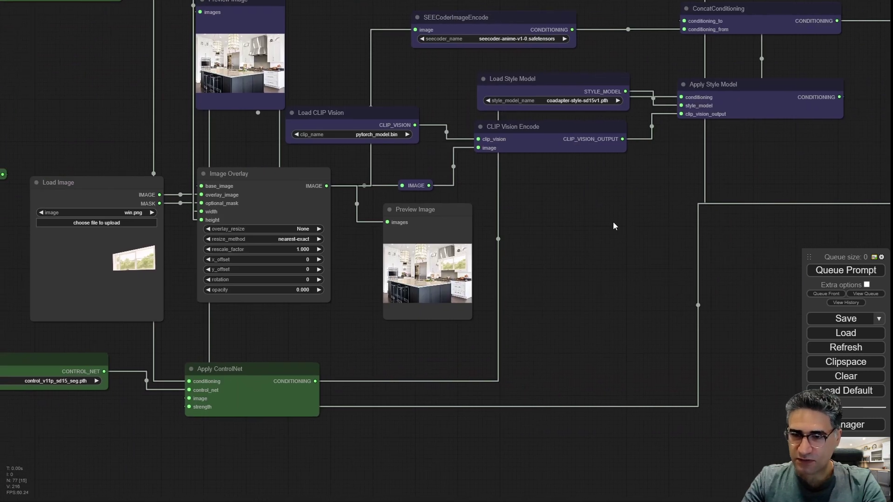
scroll(260, 49, "up", 5)
left_click_drag(532, 60, 321, 179)
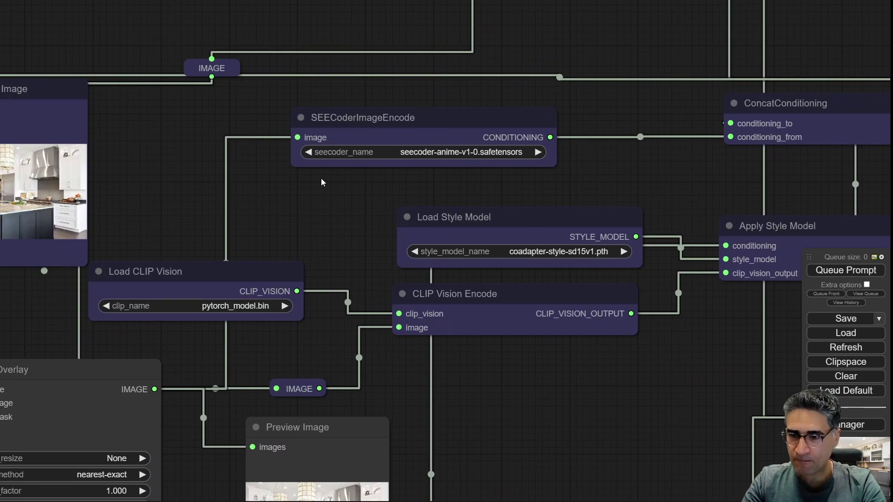
left_click_drag(635, 174, 569, 194)
scroll(379, 207, "up", 5)
left_click_drag(590, 154, 442, 148)
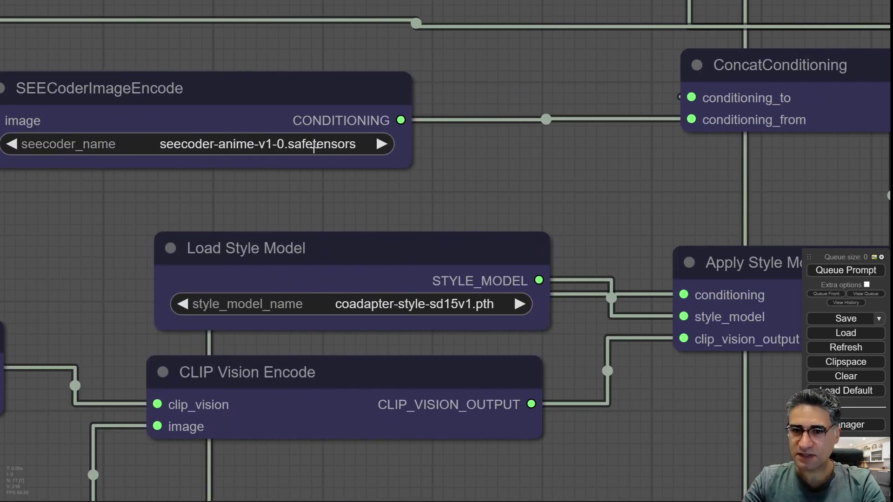
scroll(157, 108, "down", 5)
left_click_drag(227, 149, 328, 184)
scroll(308, 238, "down", 5)
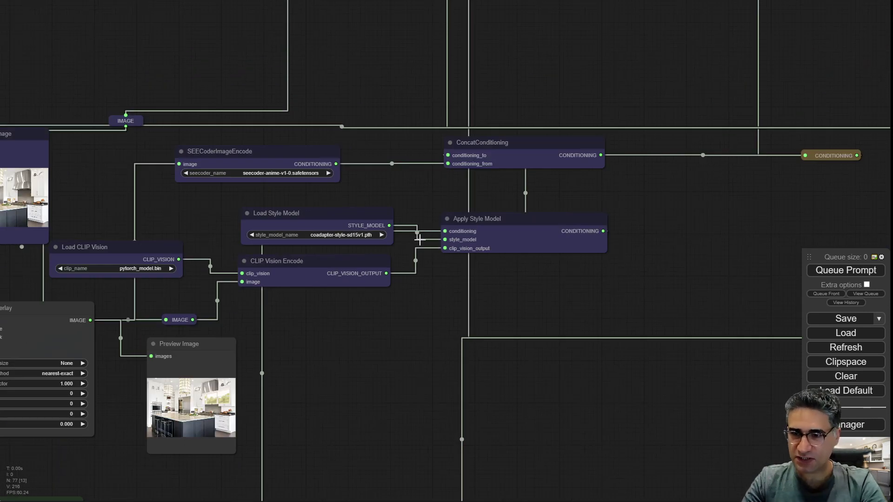
scroll(534, 83, "down", 5)
left_click_drag(542, 100, 452, 432)
left_click_drag(479, 167, 536, 365)
mouse_move(506, 204)
left_mouse_down()
mouse_move(534, 309)
mouse_move(511, 245)
mouse_move(508, 196)
left_mouse_up()
left_click_drag(519, 267, 494, 352)
Pan and zoom to frame the sampler preview and Style reference node
scroll(534, 120, "up", 7)
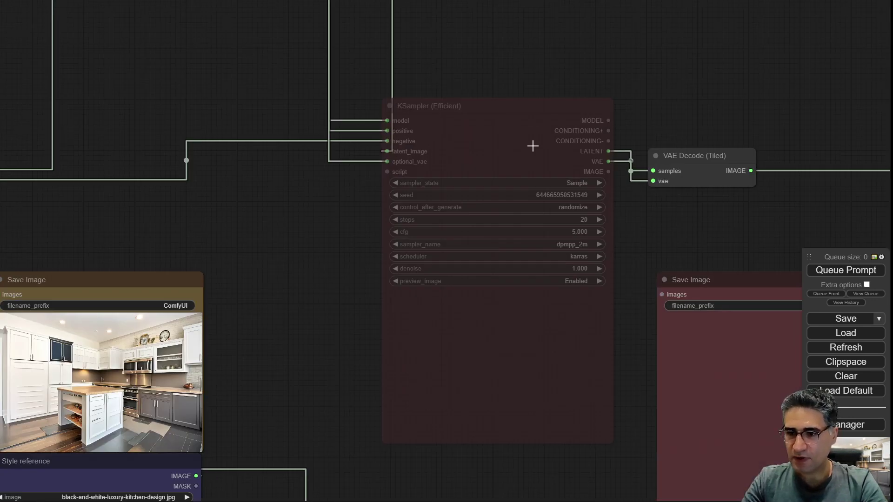
left_click_drag(260, 304, 277, 240)
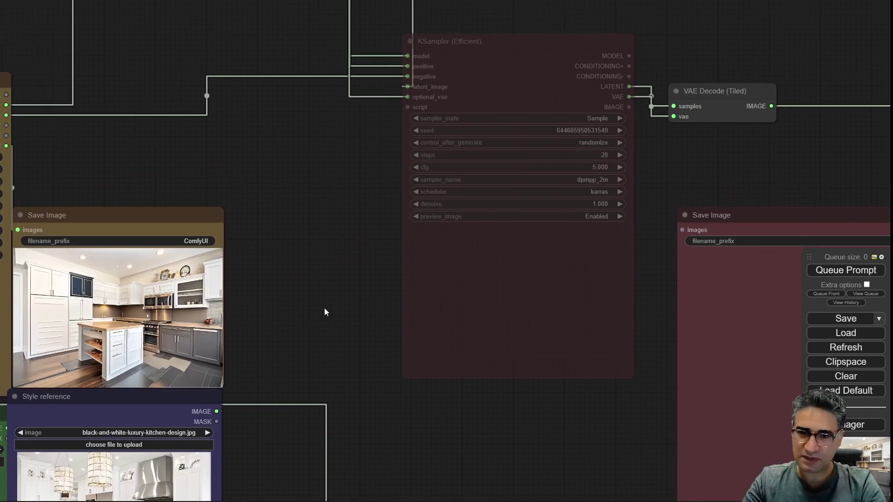
left_click_drag(325, 311, 620, 149)
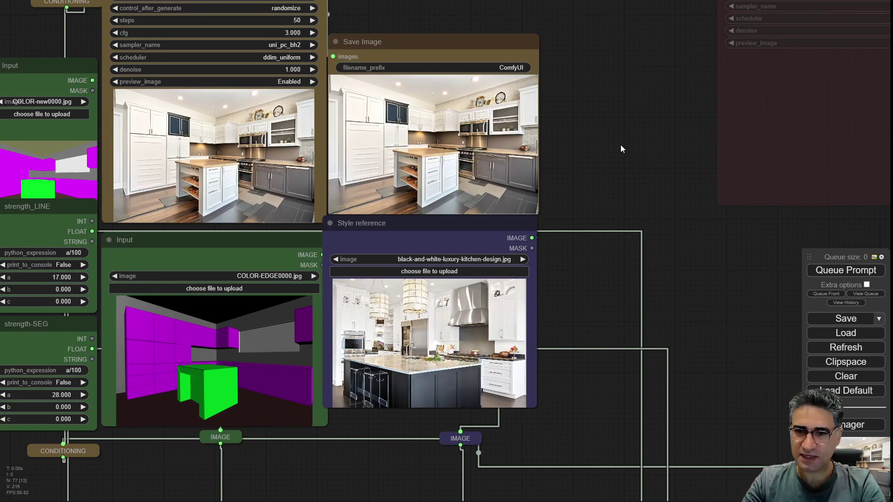
scroll(466, 136, "up", 12)
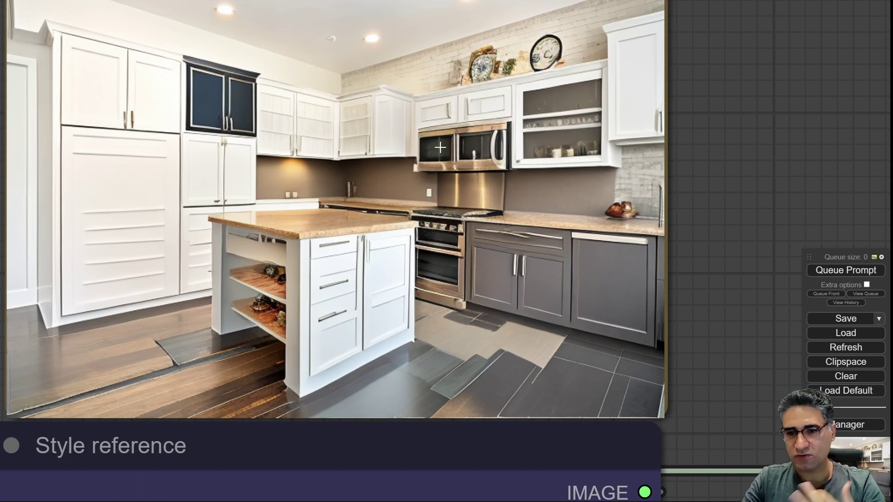
scroll(425, 180, "down", 5)
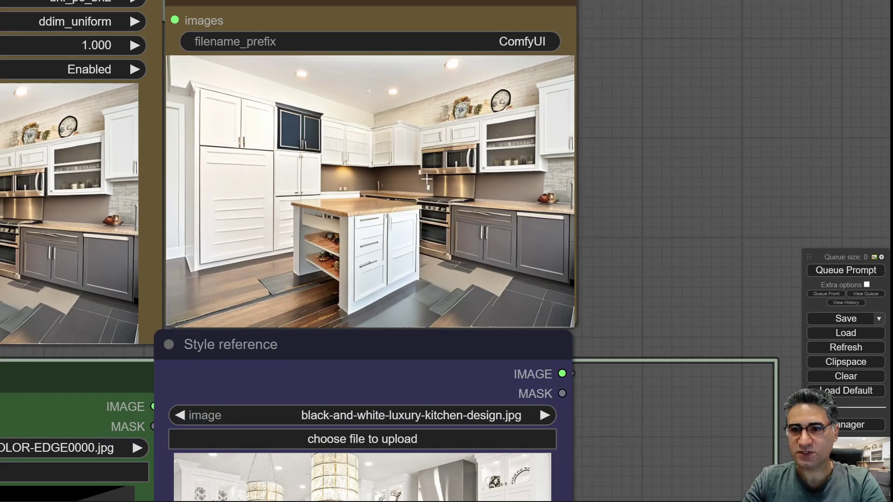
scroll(575, 257, "down", 5)
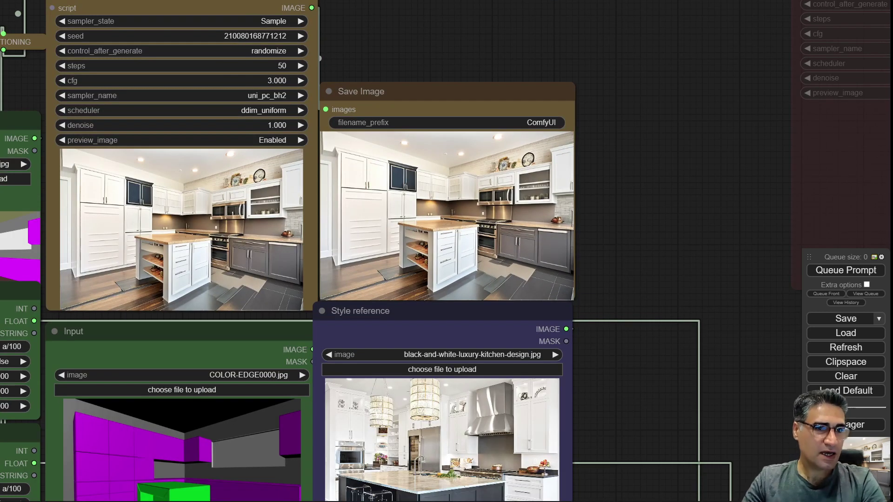
Load the beige neoclassic kitchen photo as style reference and queue the workflow
left_click_drag(328, 437, 482, 426)
scroll(430, 440, "down", 3)
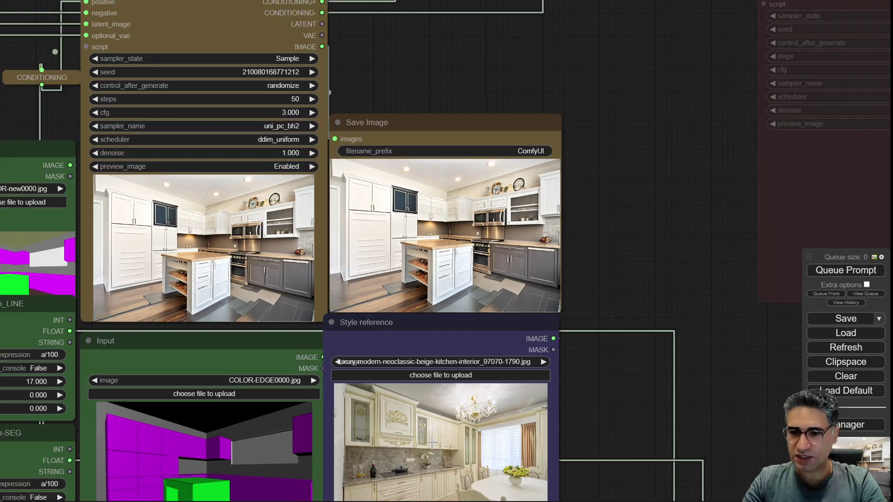
left_click_drag(611, 280, 631, 41)
scroll(455, 190, "up", 12)
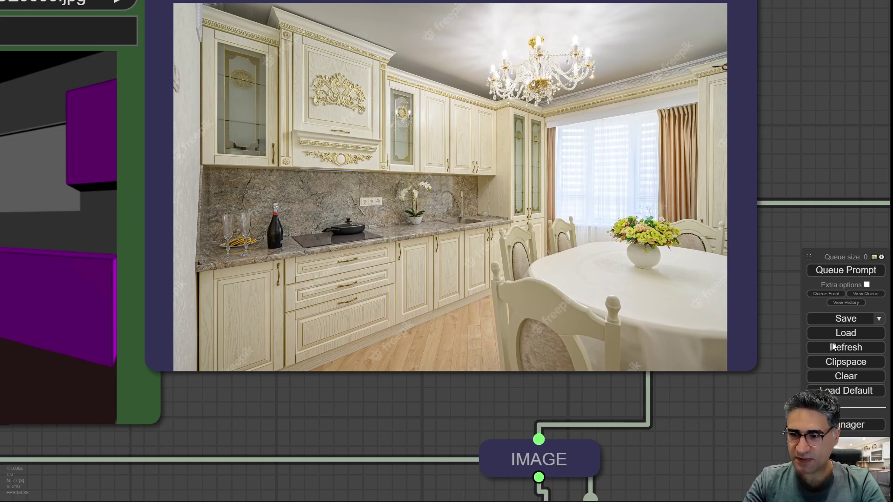
left_click(846, 270)
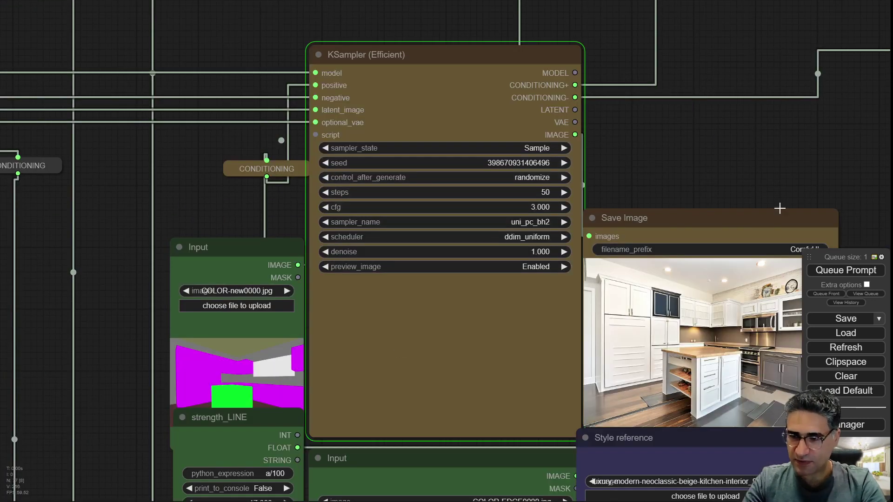
Watch the sampler render the cream-cabinet kitchen with ceiling fan
scroll(444, 433, "up", 10)
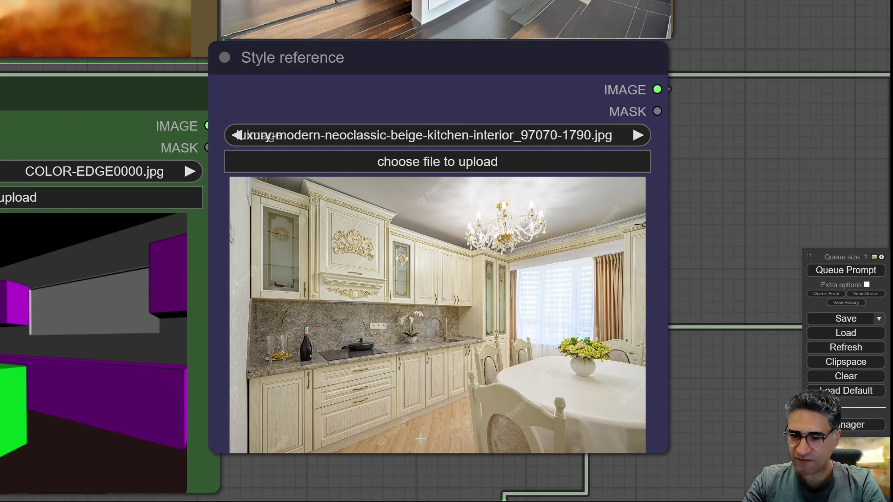
scroll(444, 444, "up", 6)
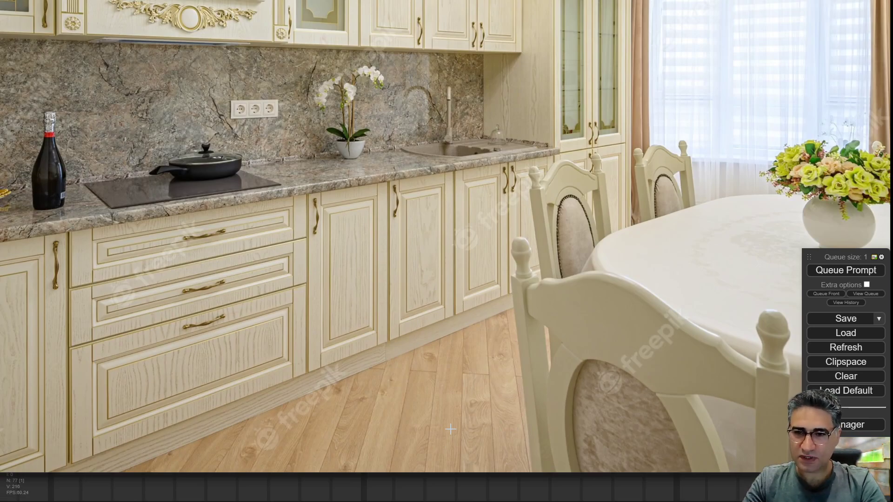
scroll(361, 195, "down", 5)
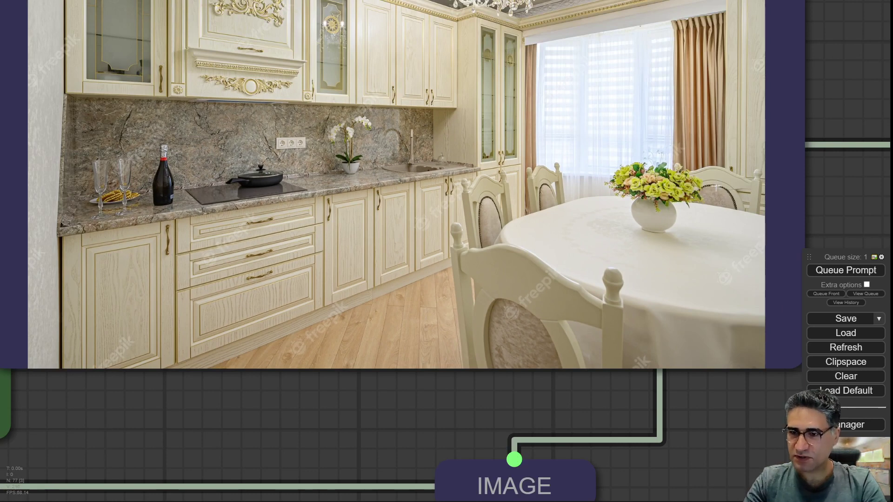
scroll(698, 195, "down", 12)
left_click_drag(424, 391, 458, 500)
left_click_drag(762, 70, 777, 158)
scroll(333, 159, "up", 6)
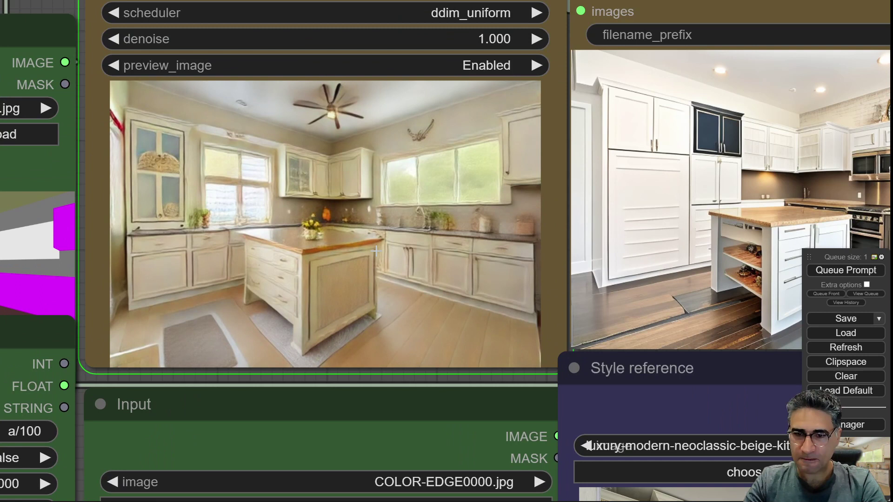
Check the saved cream-cabinet kitchen with ceiling fan and wood-topped island
scroll(380, 247, "down", 5)
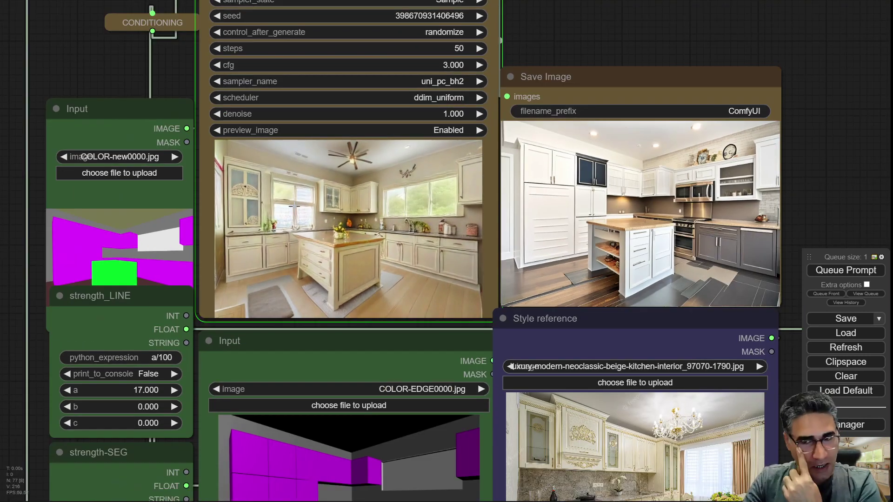
scroll(121, 440, "down", 4)
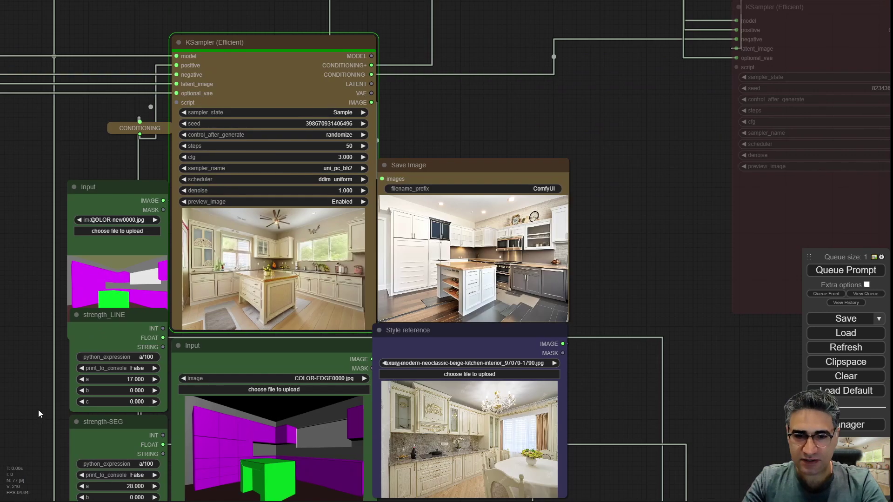
left_click_drag(38, 410, 11, 412)
left_click_drag(27, 461, 45, 318)
scroll(339, 181, "up", 5)
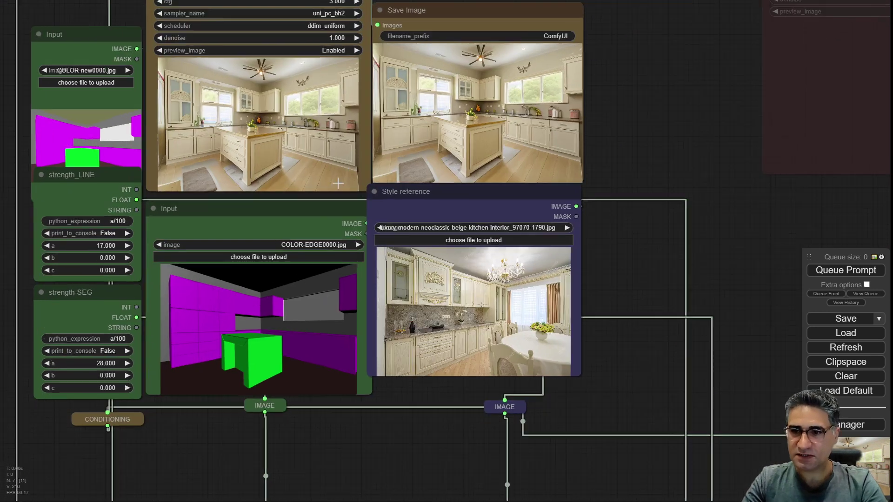
scroll(600, 123, "down", 2)
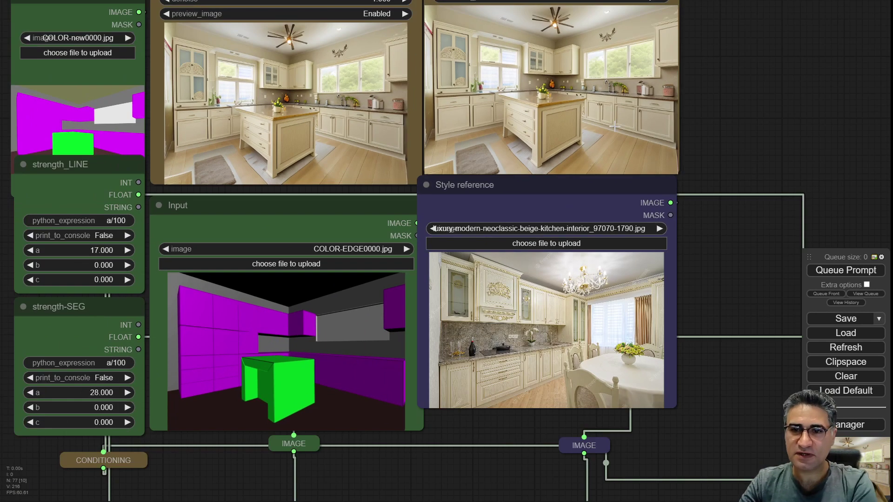